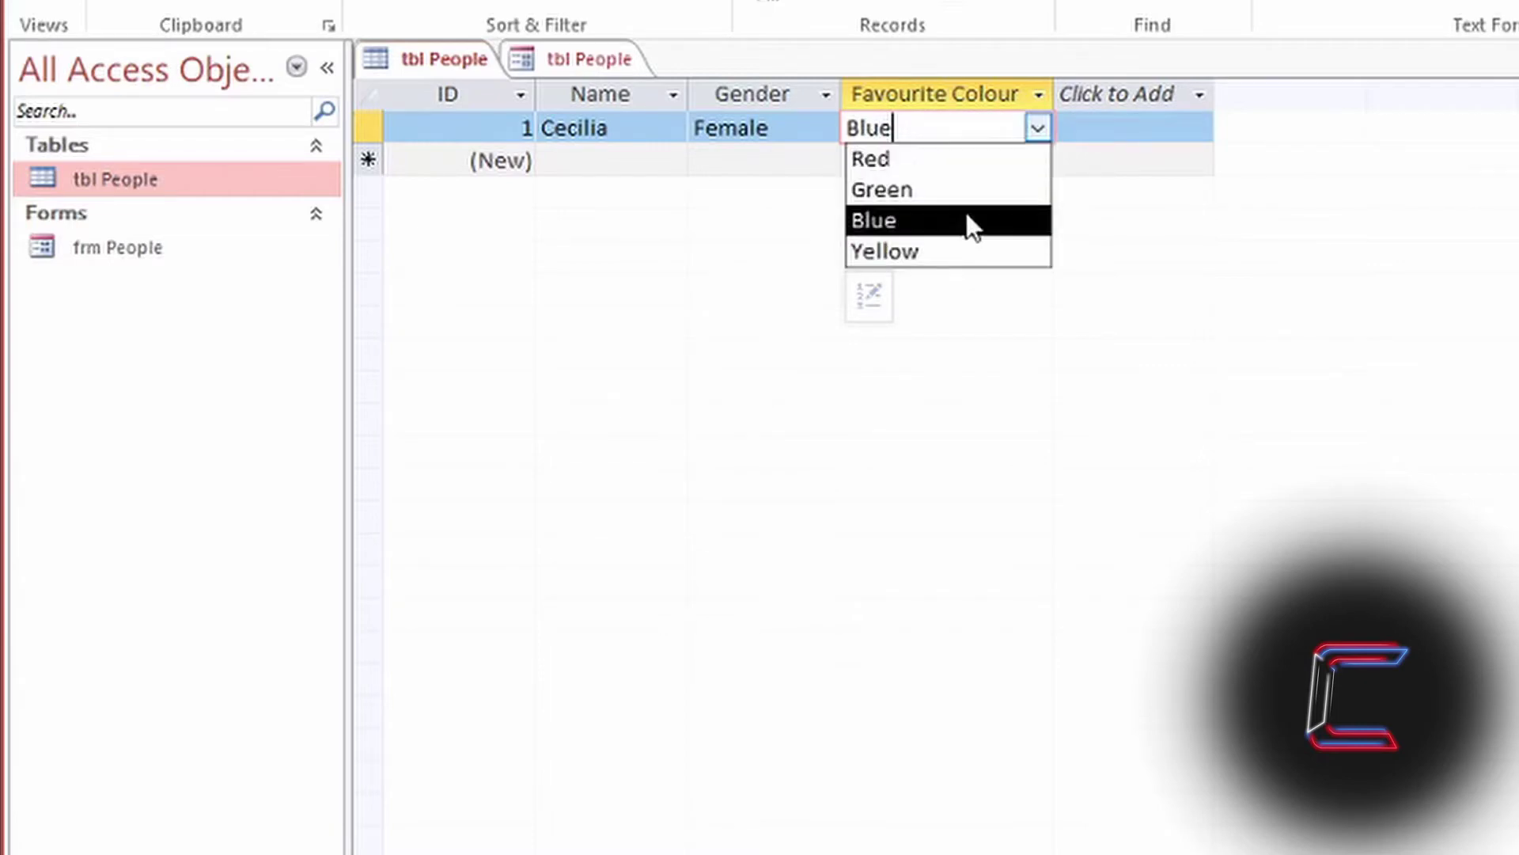
# - Pick Blue as the first person's Favourite Colour in tbl People
pyautogui.click(967, 220)
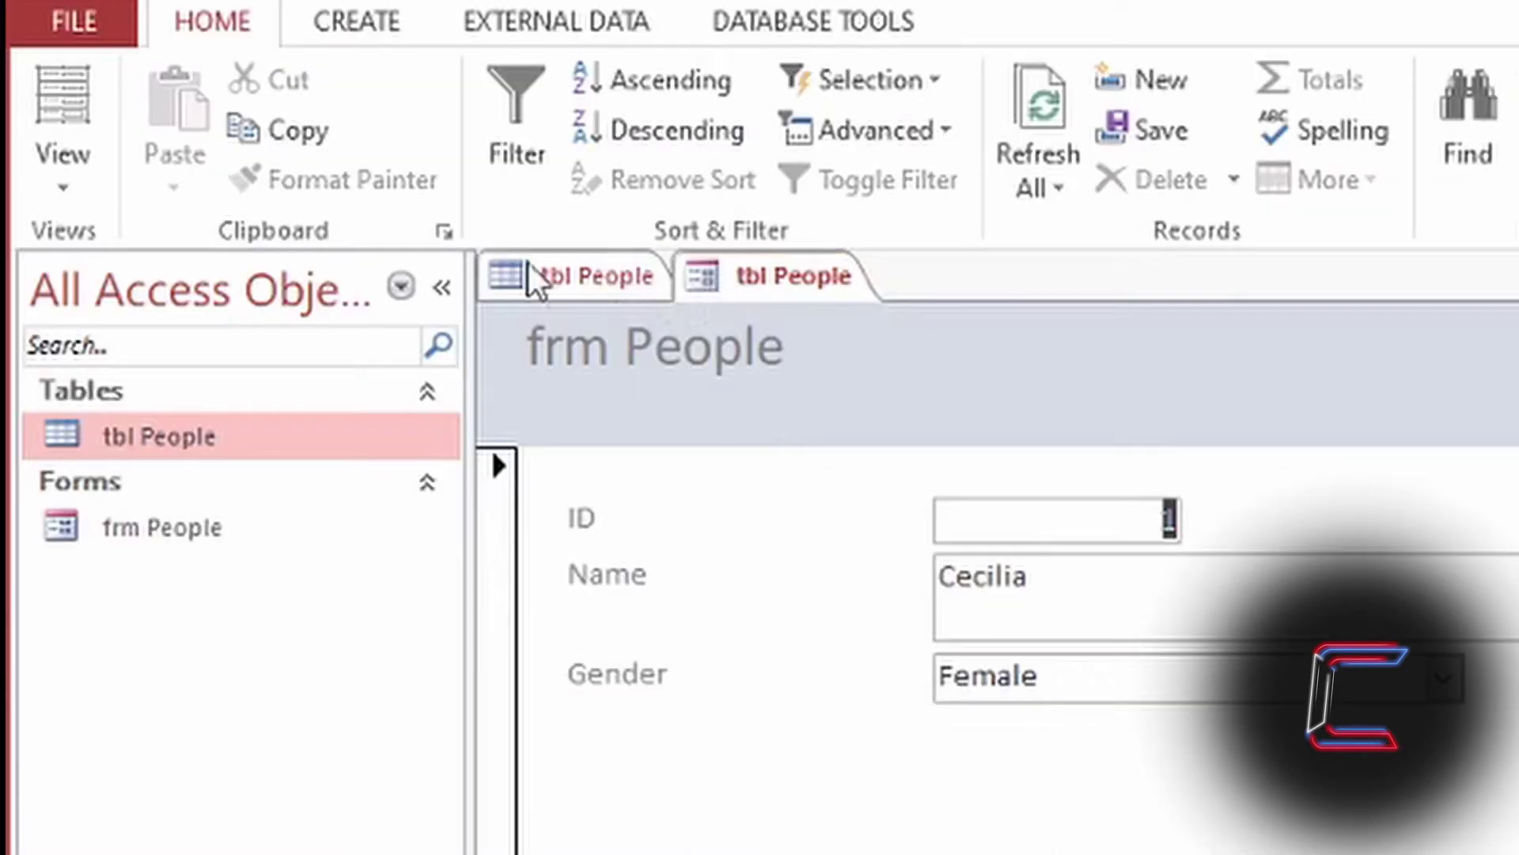
# - Switch frm People to Design View and drag the Detail section taller below Gender
pyautogui.click(71, 175)
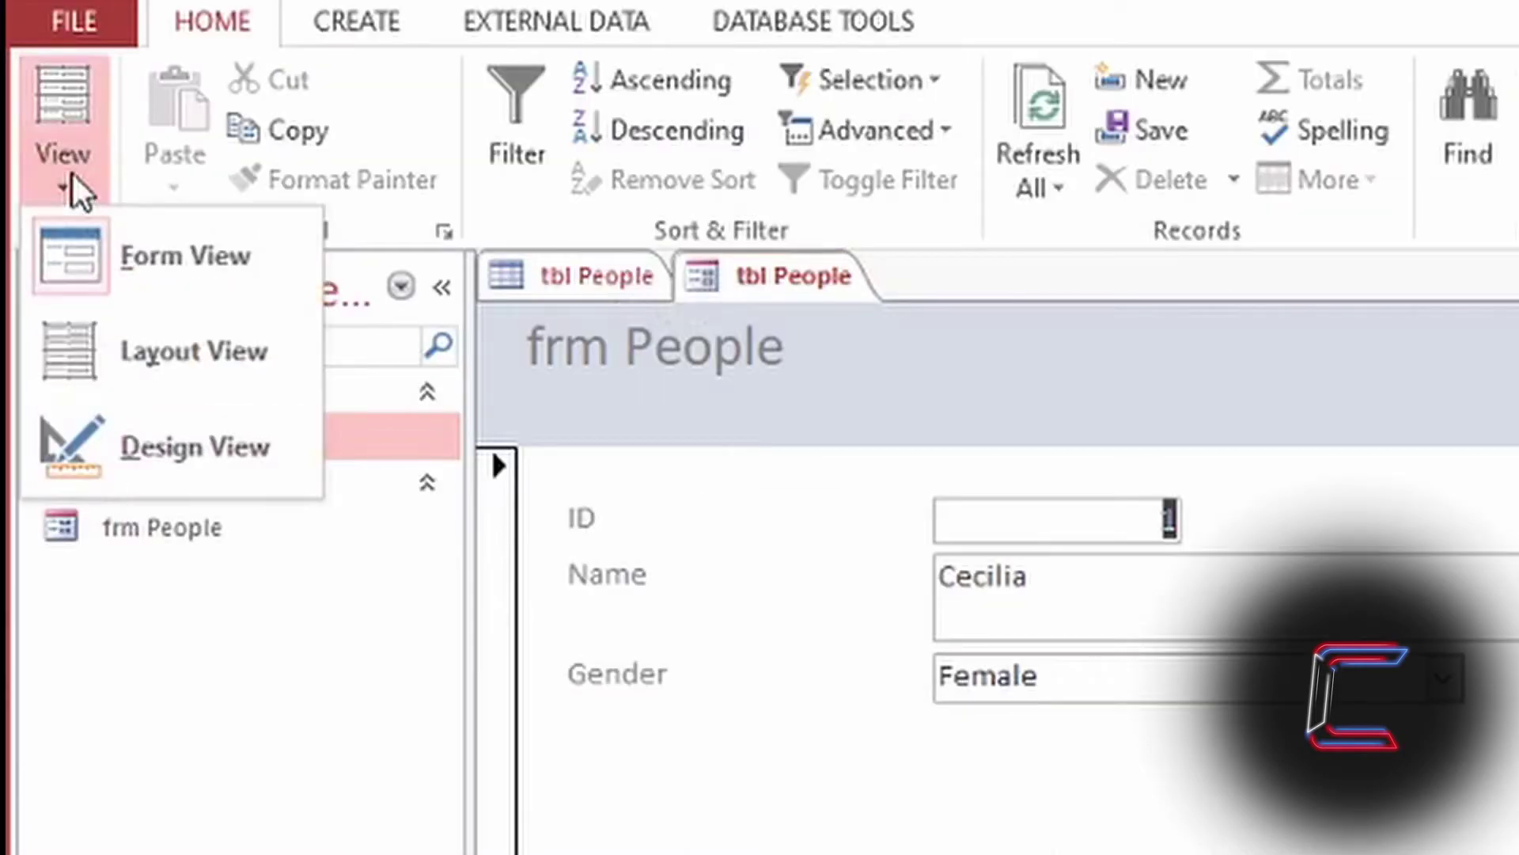
pyautogui.click(260, 463)
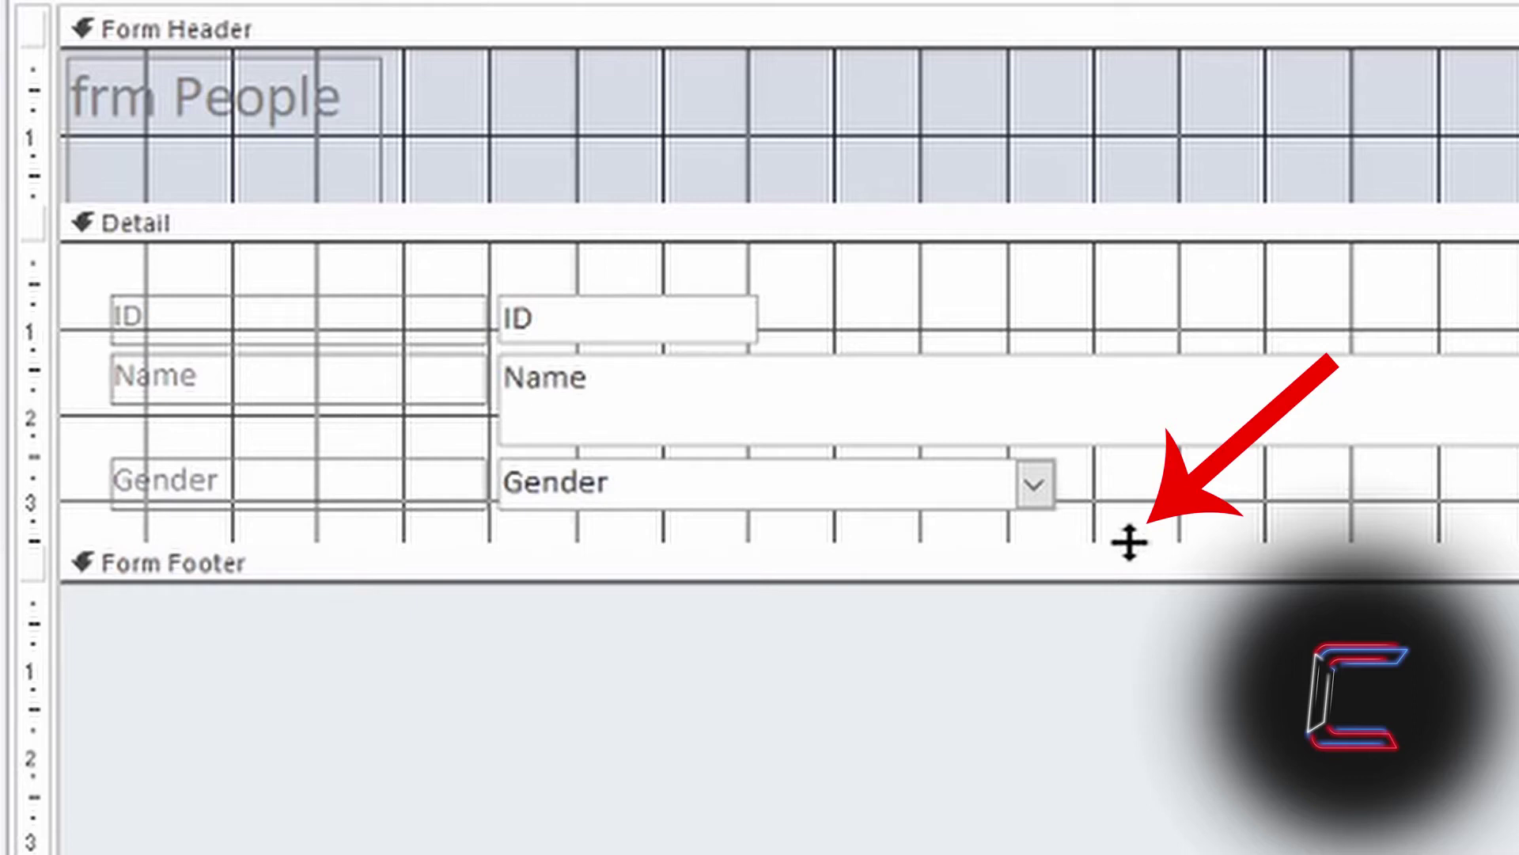
pyautogui.click(1129, 543)
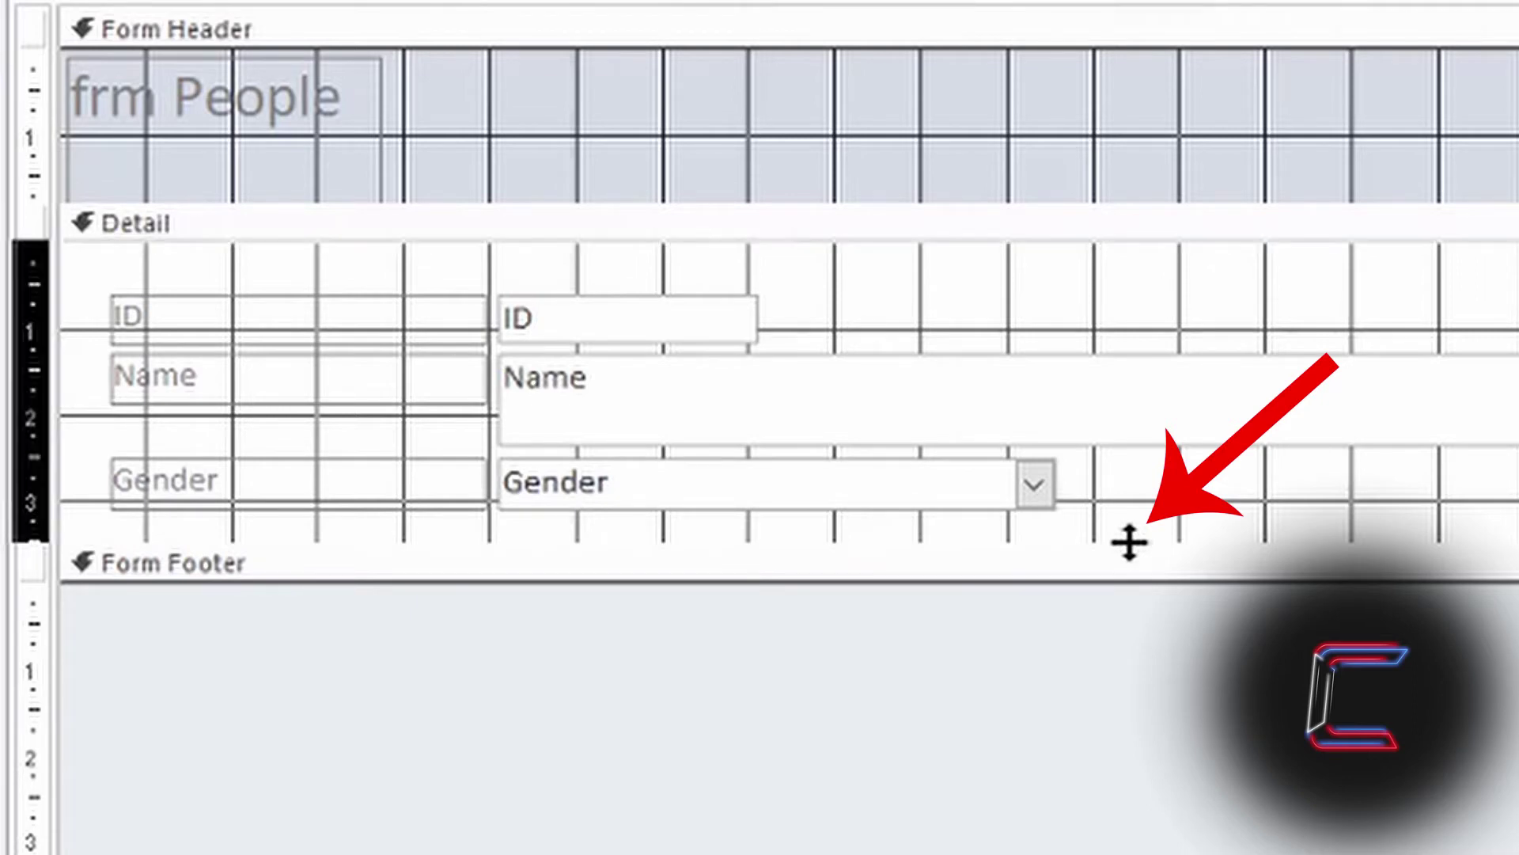
pyautogui.moveTo(1129, 542); pyautogui.dragTo(1123, 636)
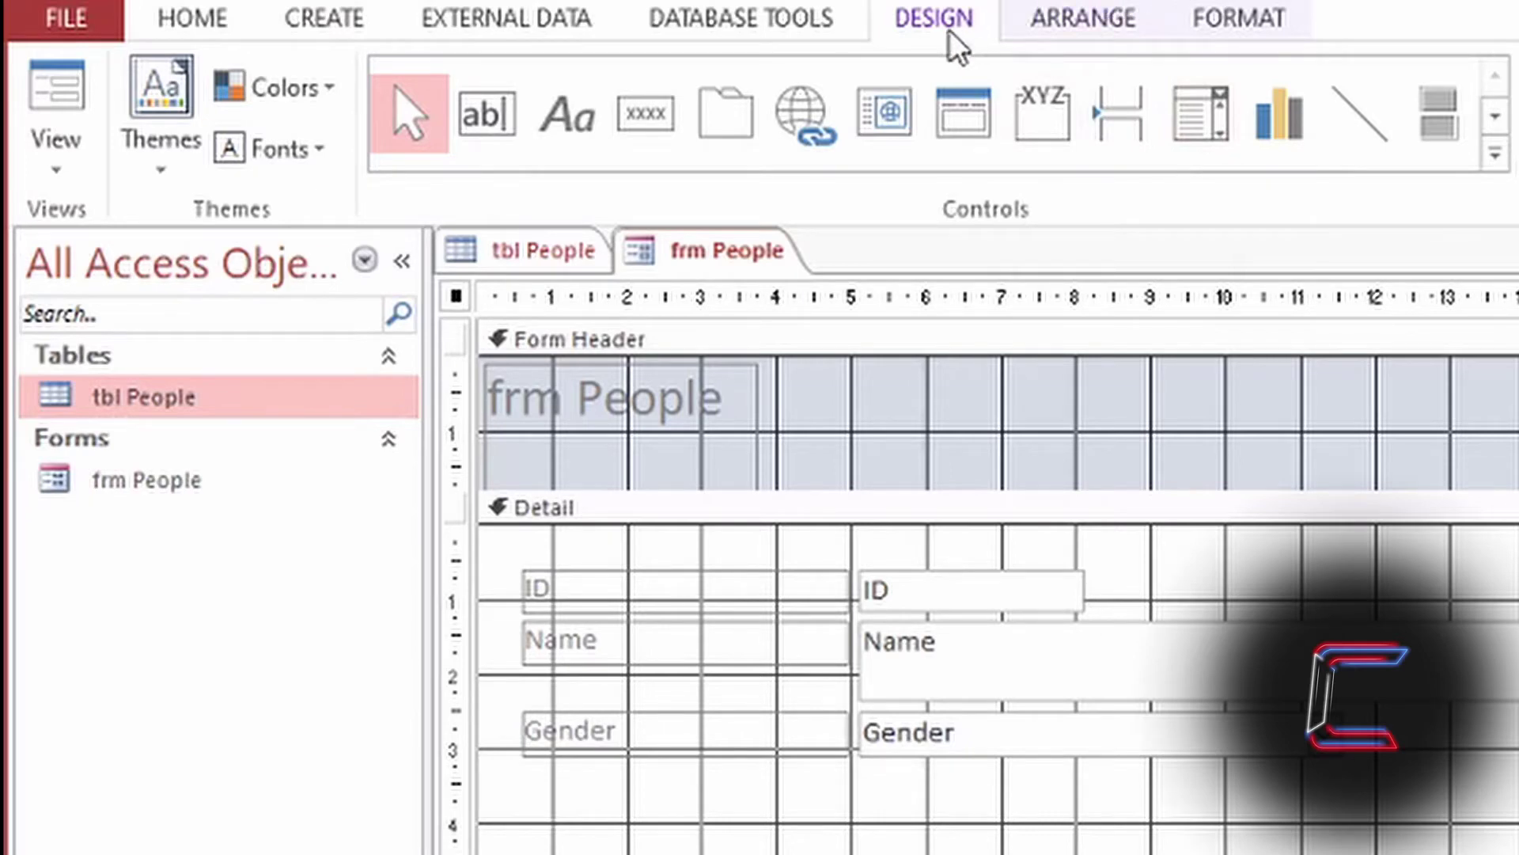
# - Draw an unbound combo box (Combo11) below Gender, cancelling the Combo Box Wizard
pyautogui.click(1196, 134)
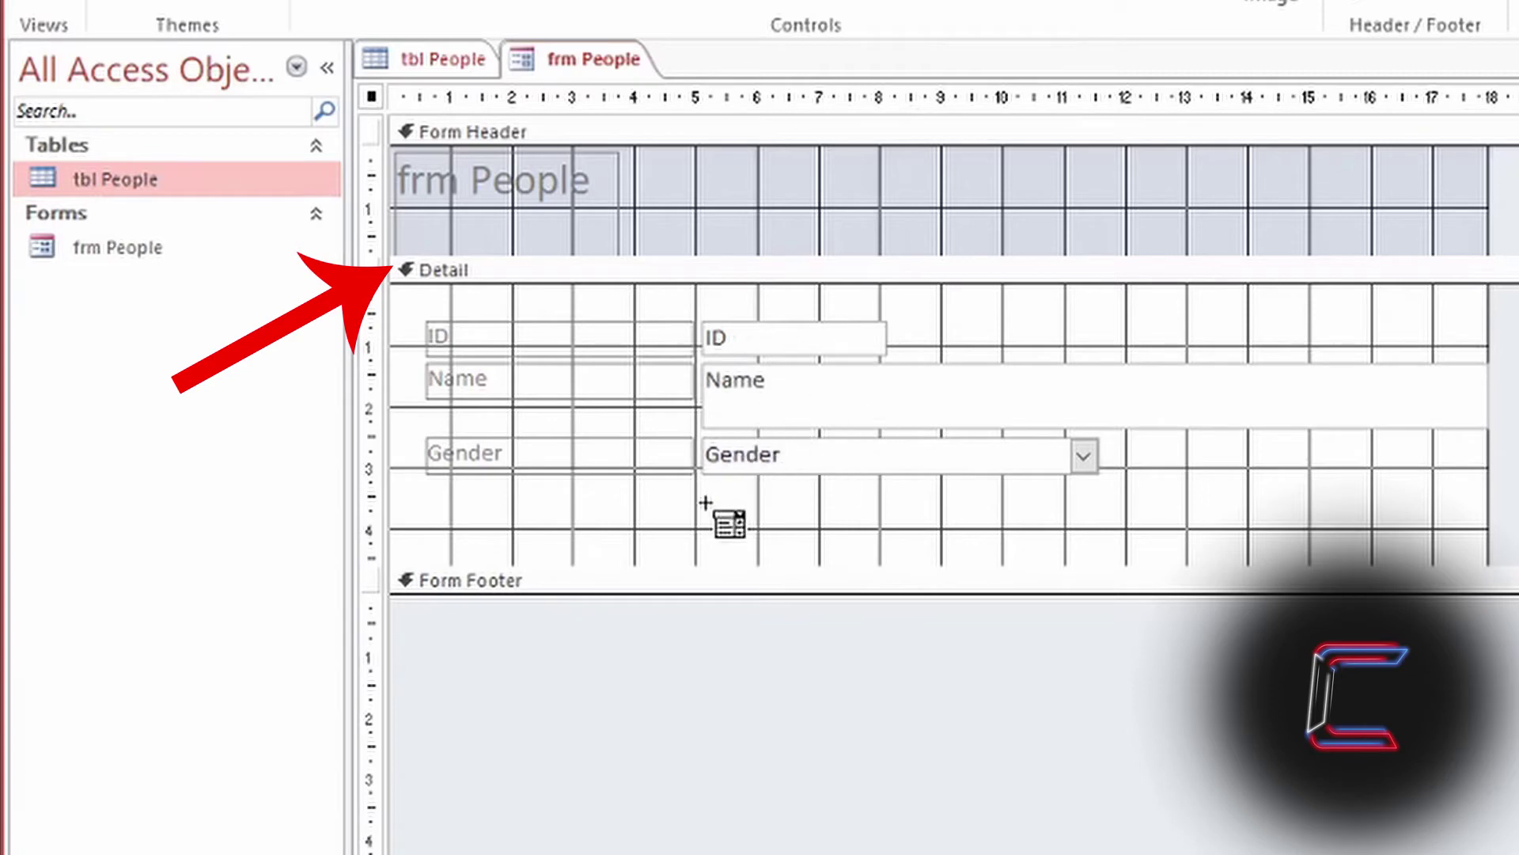
pyautogui.moveTo(706, 501)
pyautogui.mouseDown()
pyautogui.moveTo(747, 524)
pyautogui.moveTo(1106, 541)
pyautogui.mouseUp()
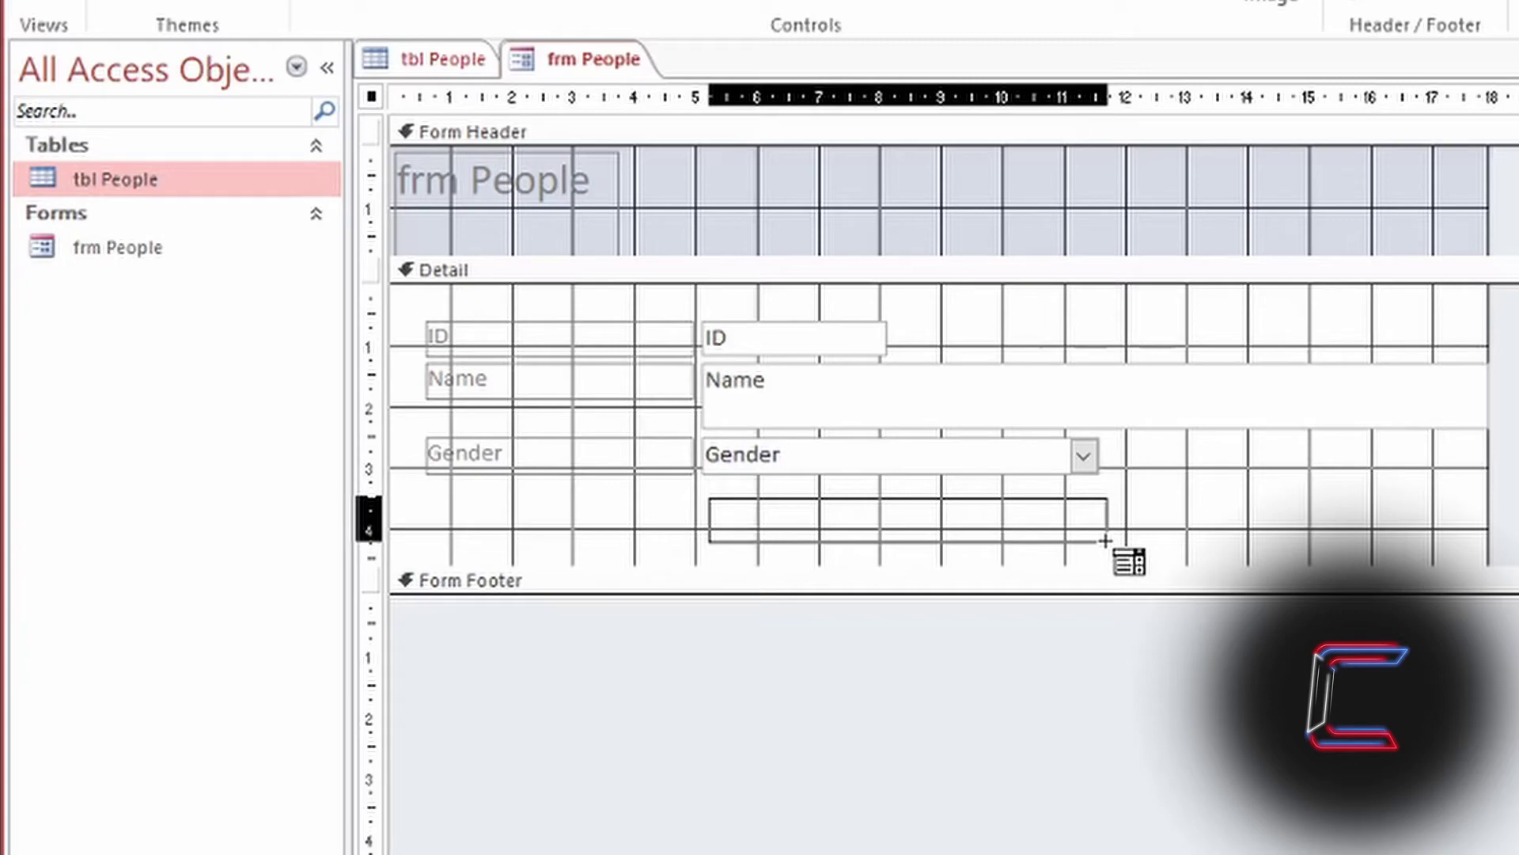
pyautogui.moveTo(1106, 541); pyautogui.dragTo(1106, 541)
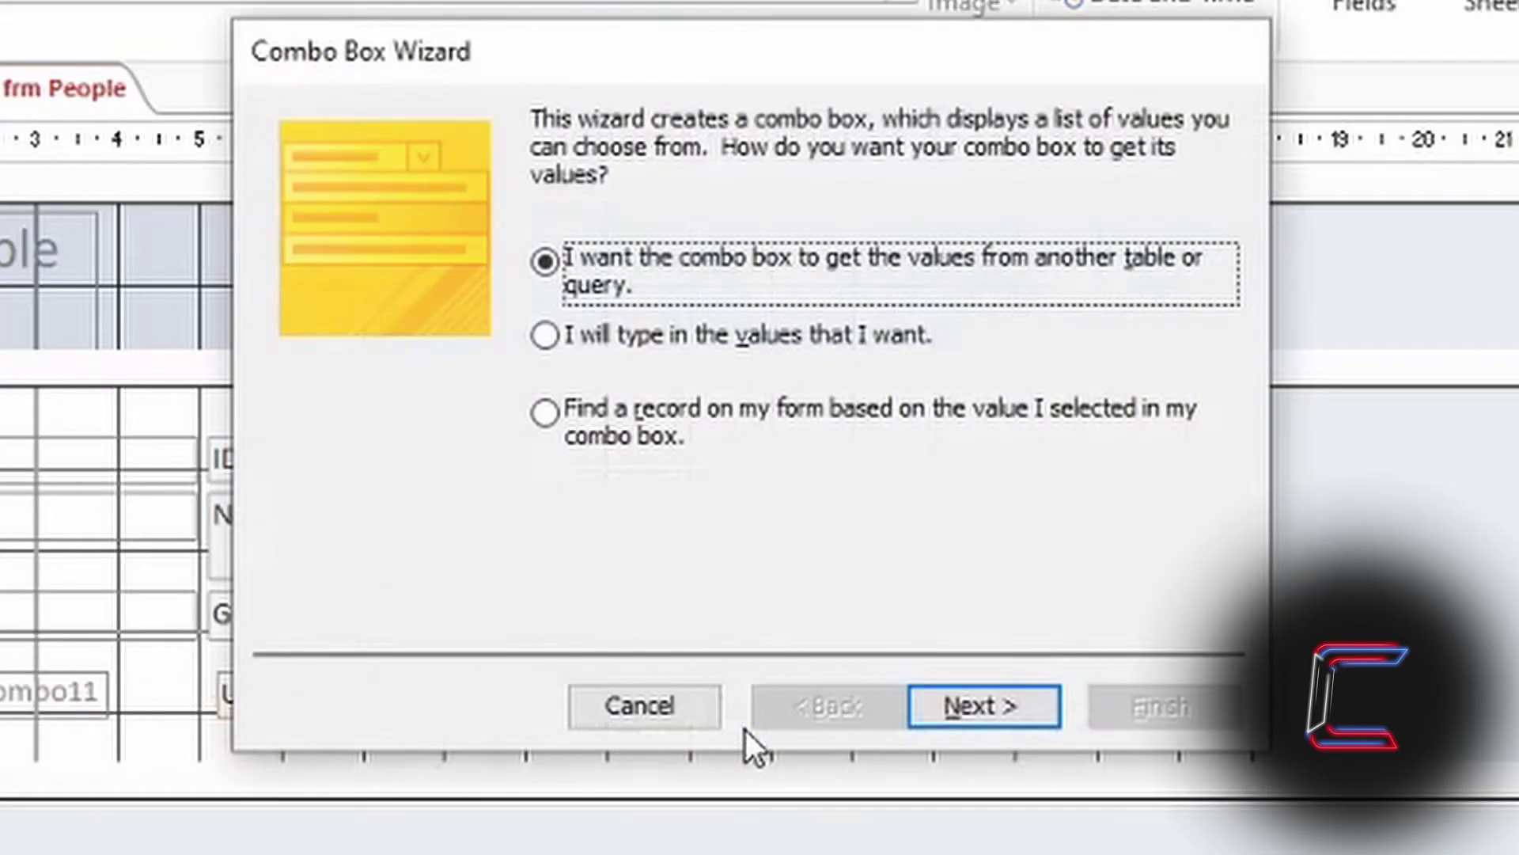
pyautogui.click(703, 717)
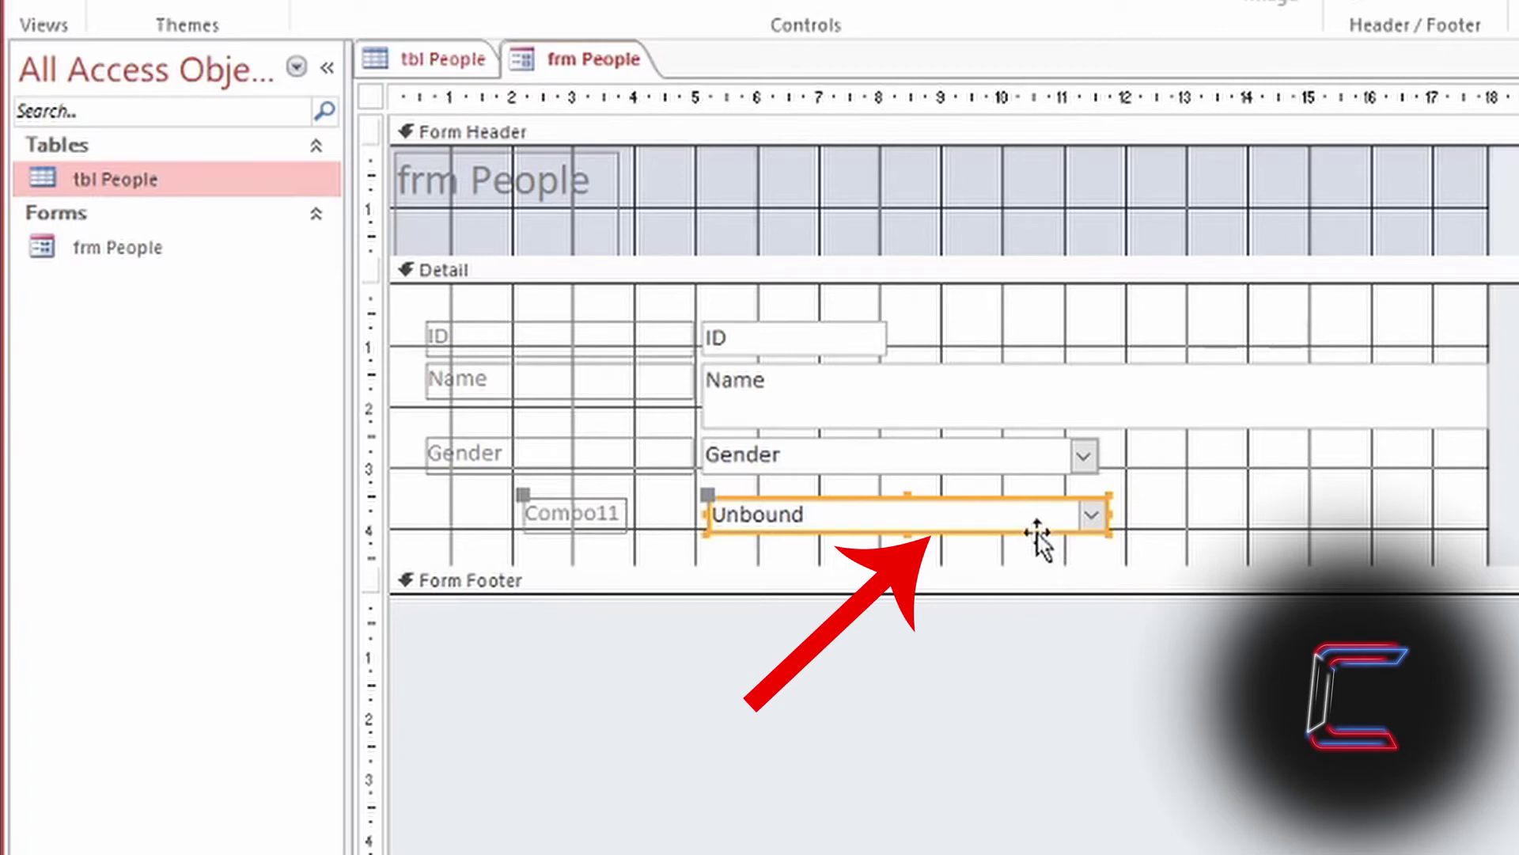
# - Bind the new combo box's Control Source to the Favourite Colour field
pyautogui.rightClick(1037, 534)
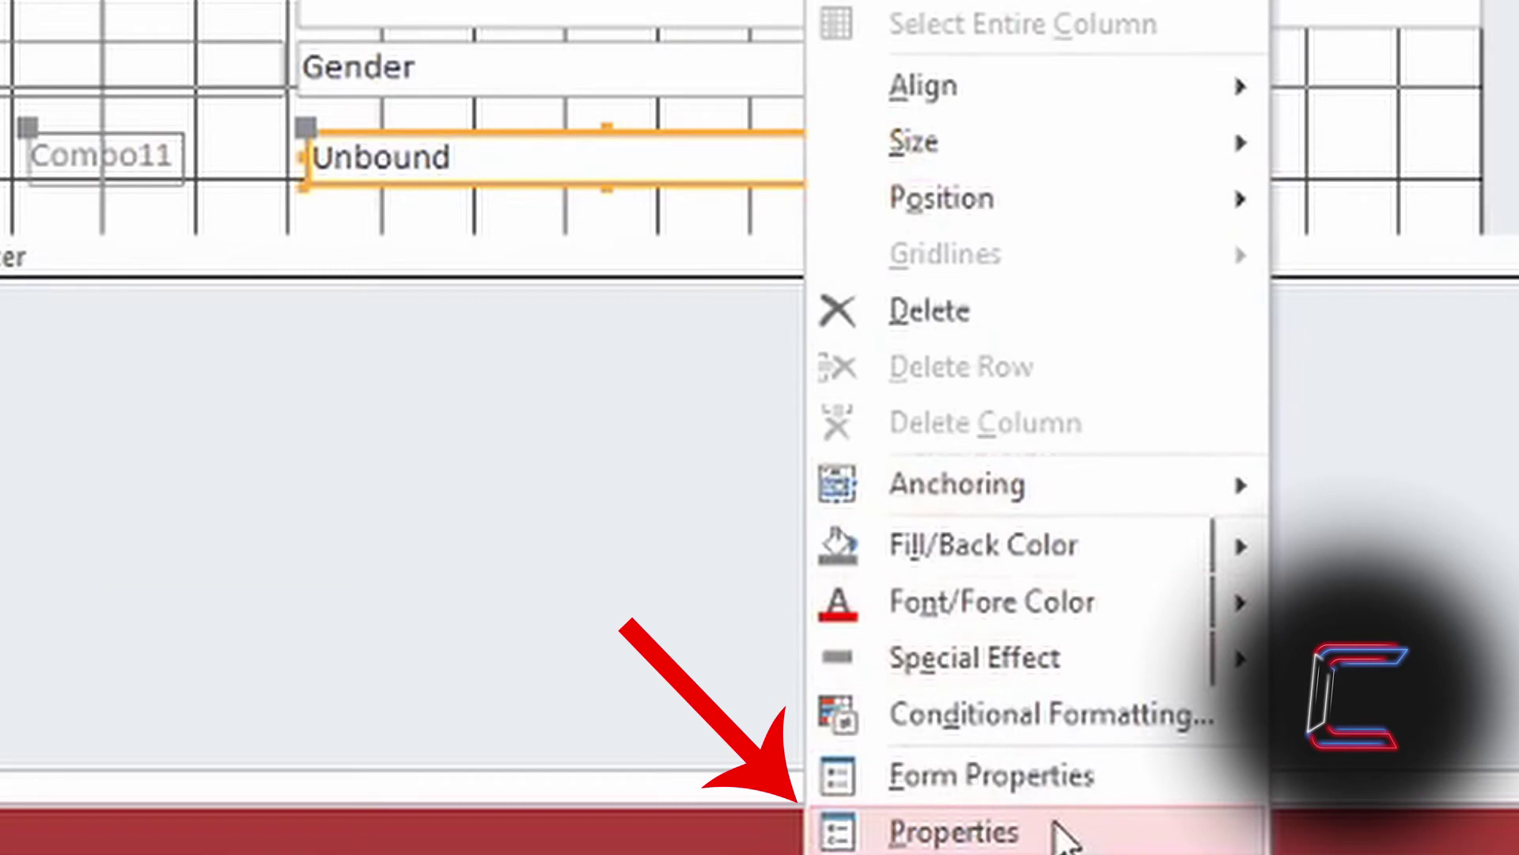
pyautogui.click(1060, 833)
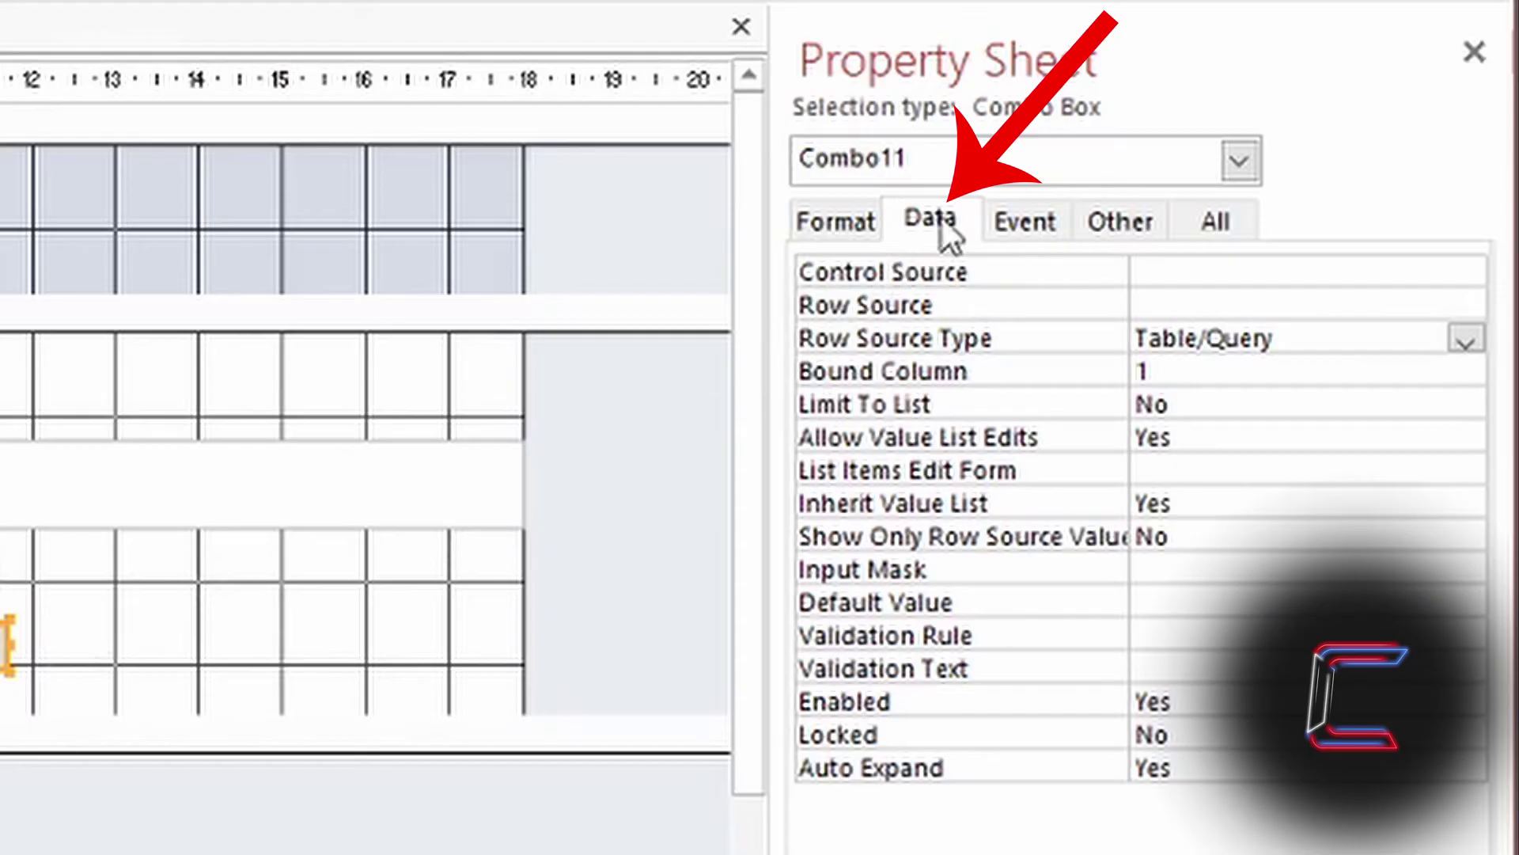
pyautogui.click(1204, 277)
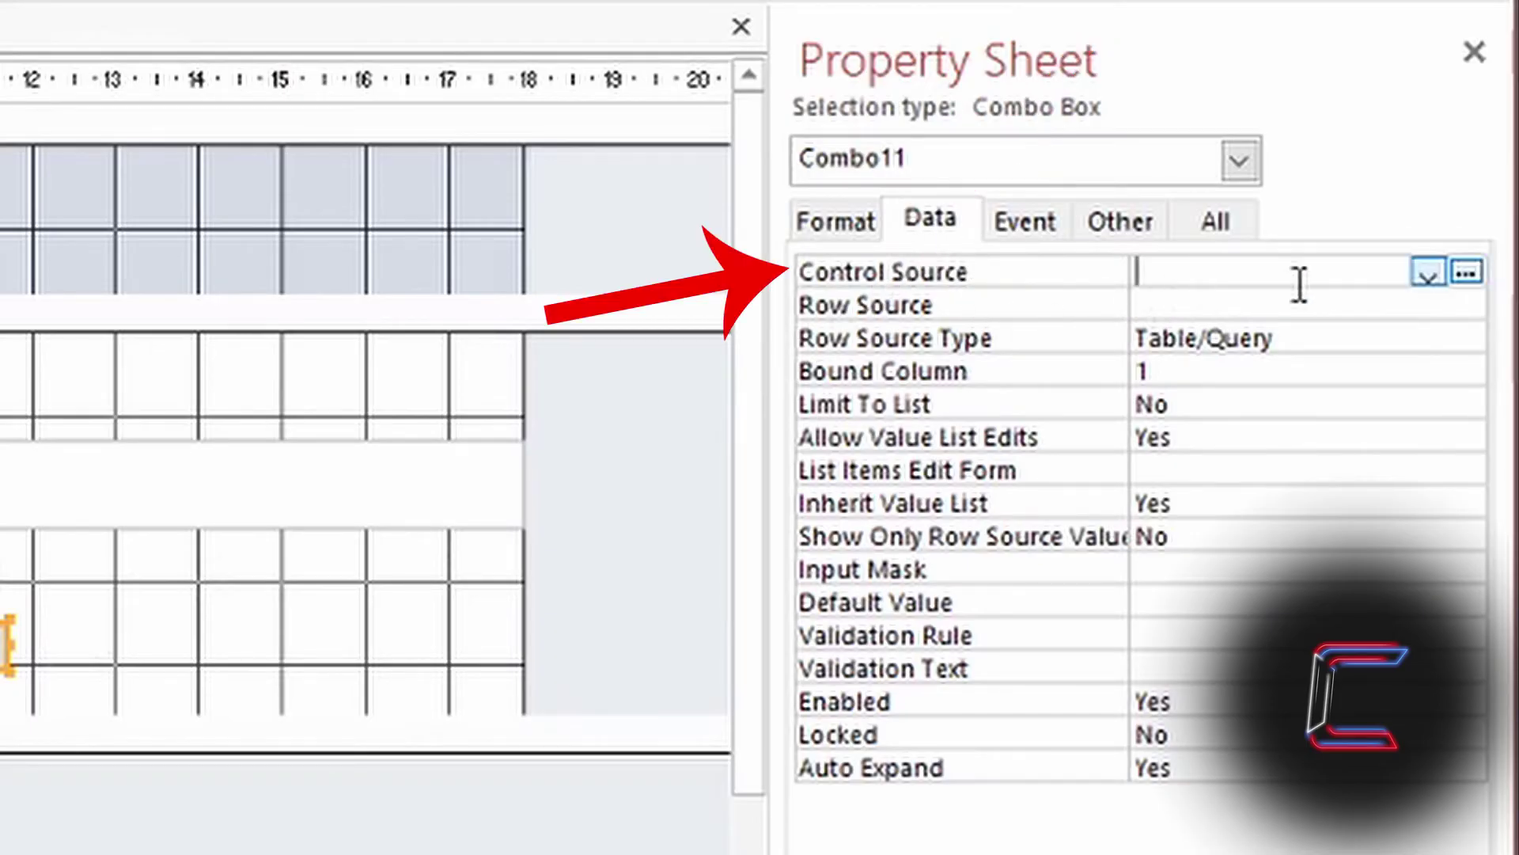
pyautogui.click(1433, 277)
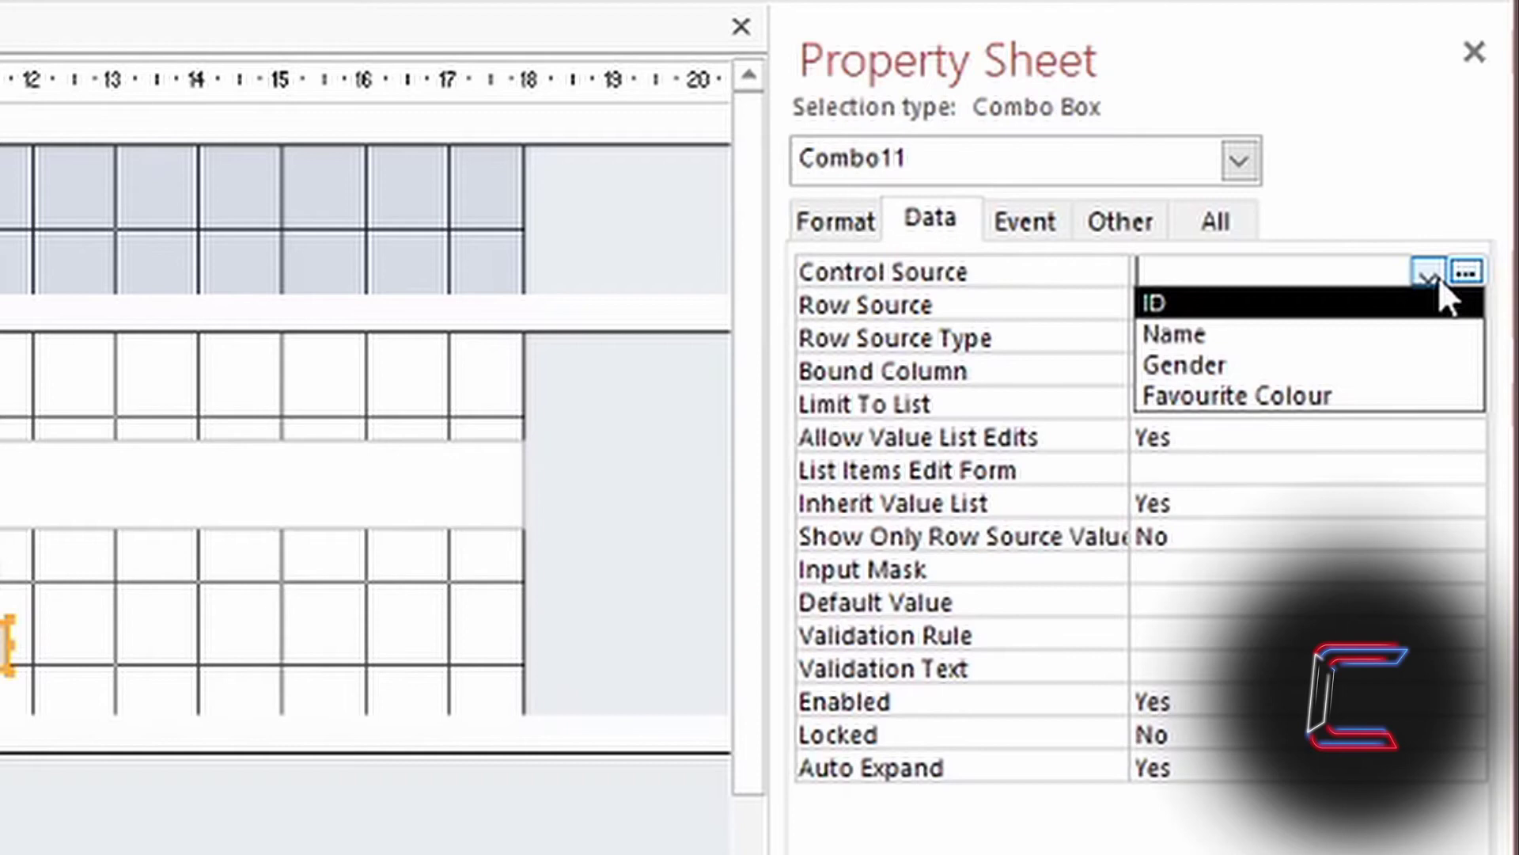
pyautogui.click(1349, 405)
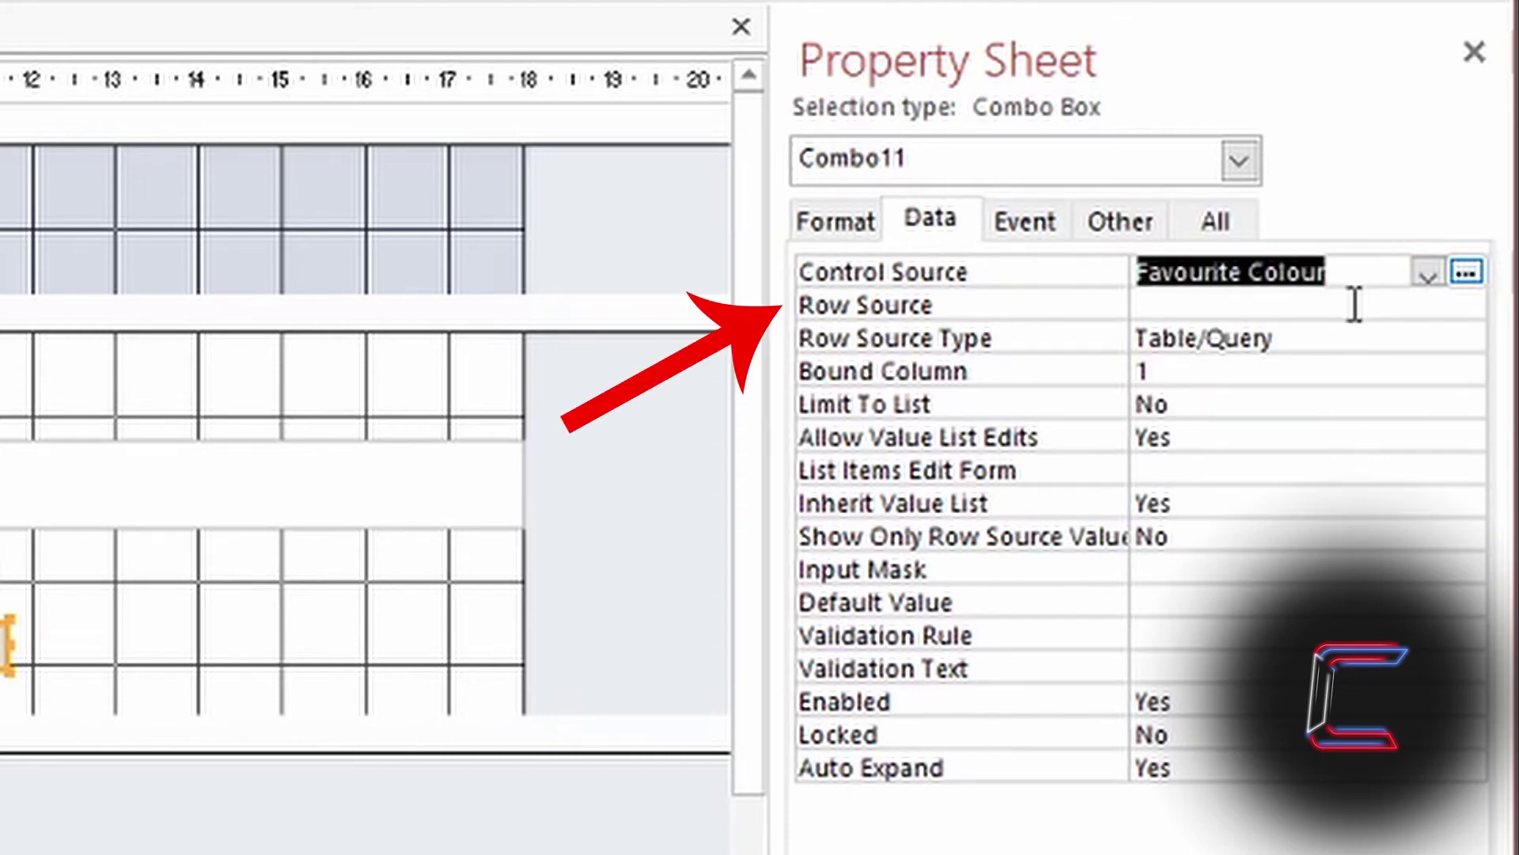
# - Set the combo's Row Source to tbl People and Row Source Type to Value List
pyautogui.click(1354, 305)
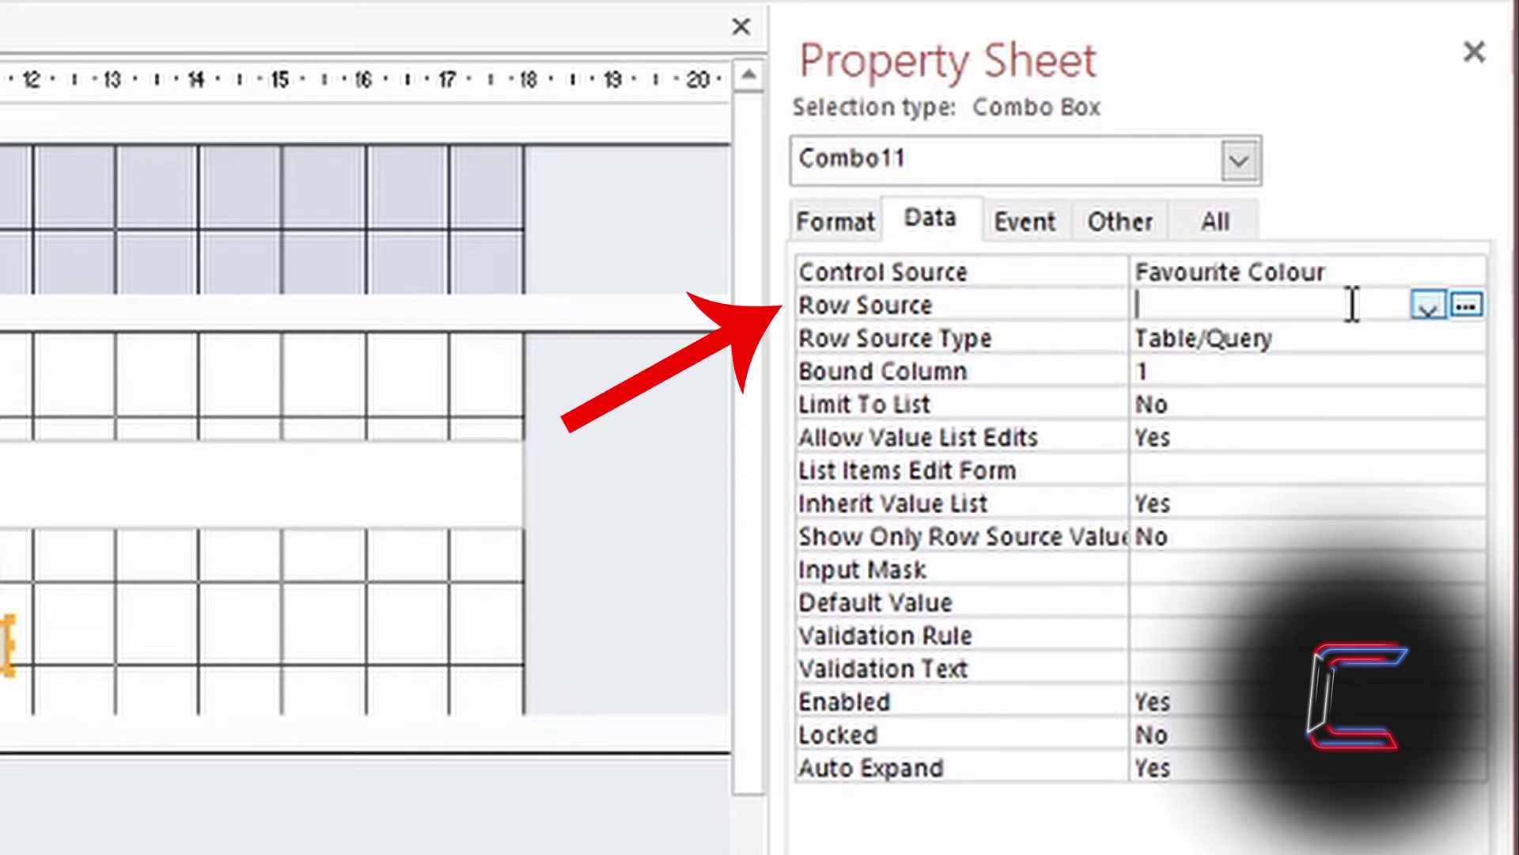
pyautogui.click(1439, 310)
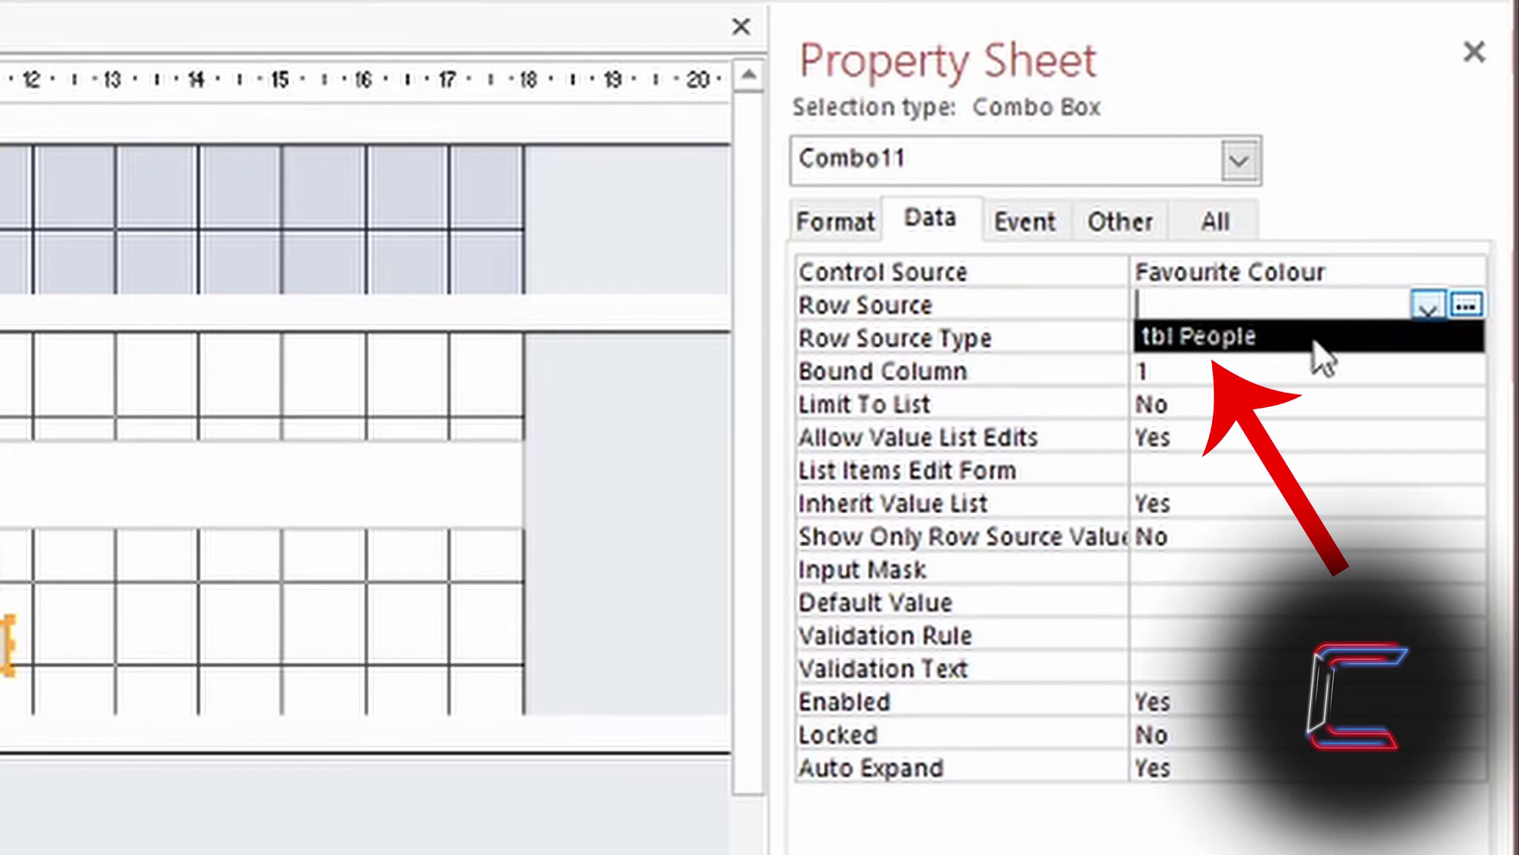
pyautogui.click(1314, 342)
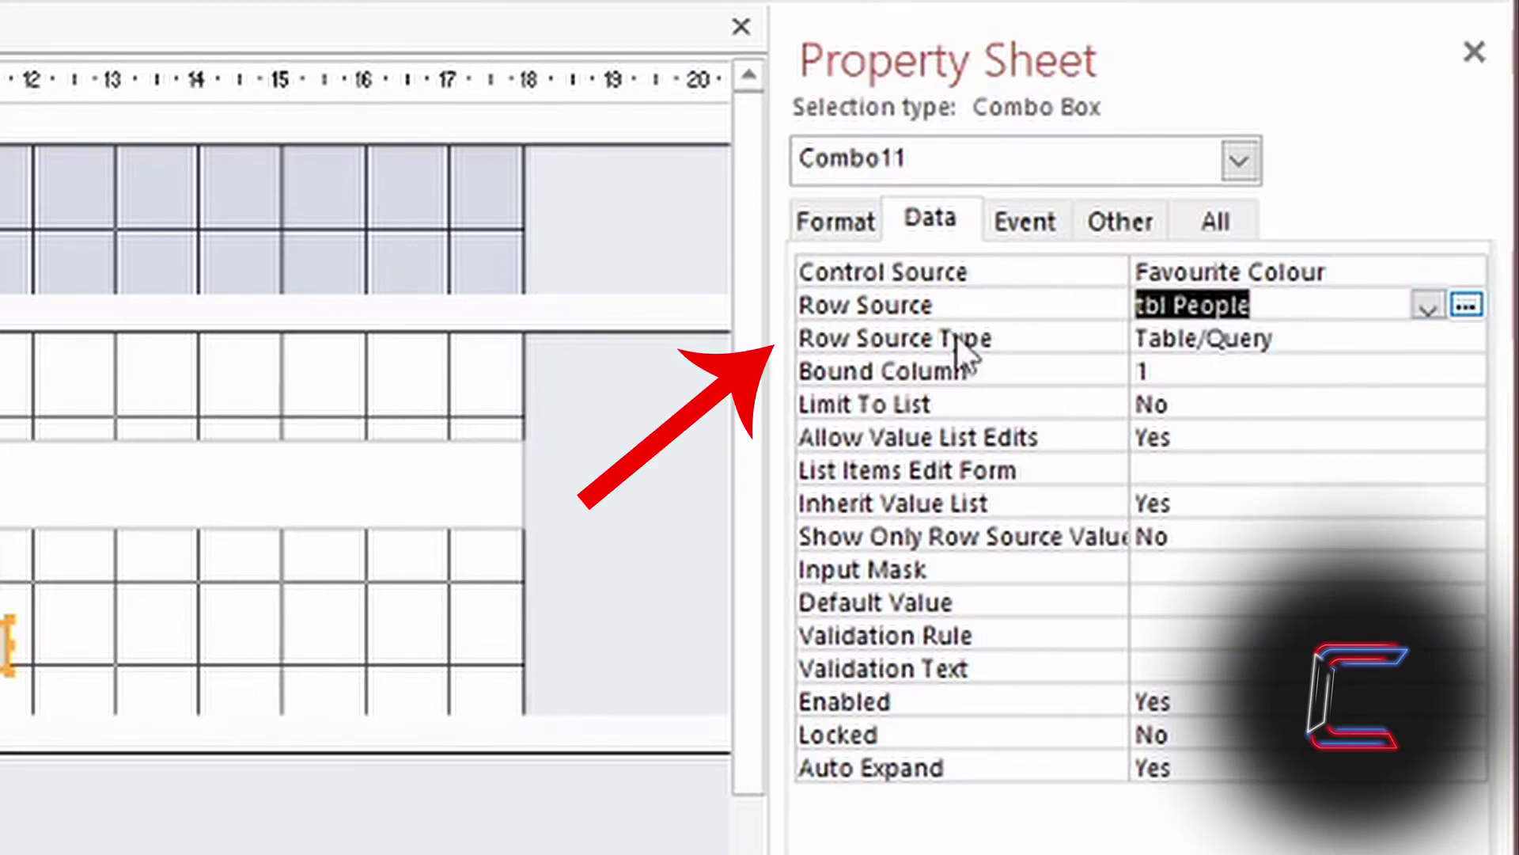
pyautogui.click(1464, 340)
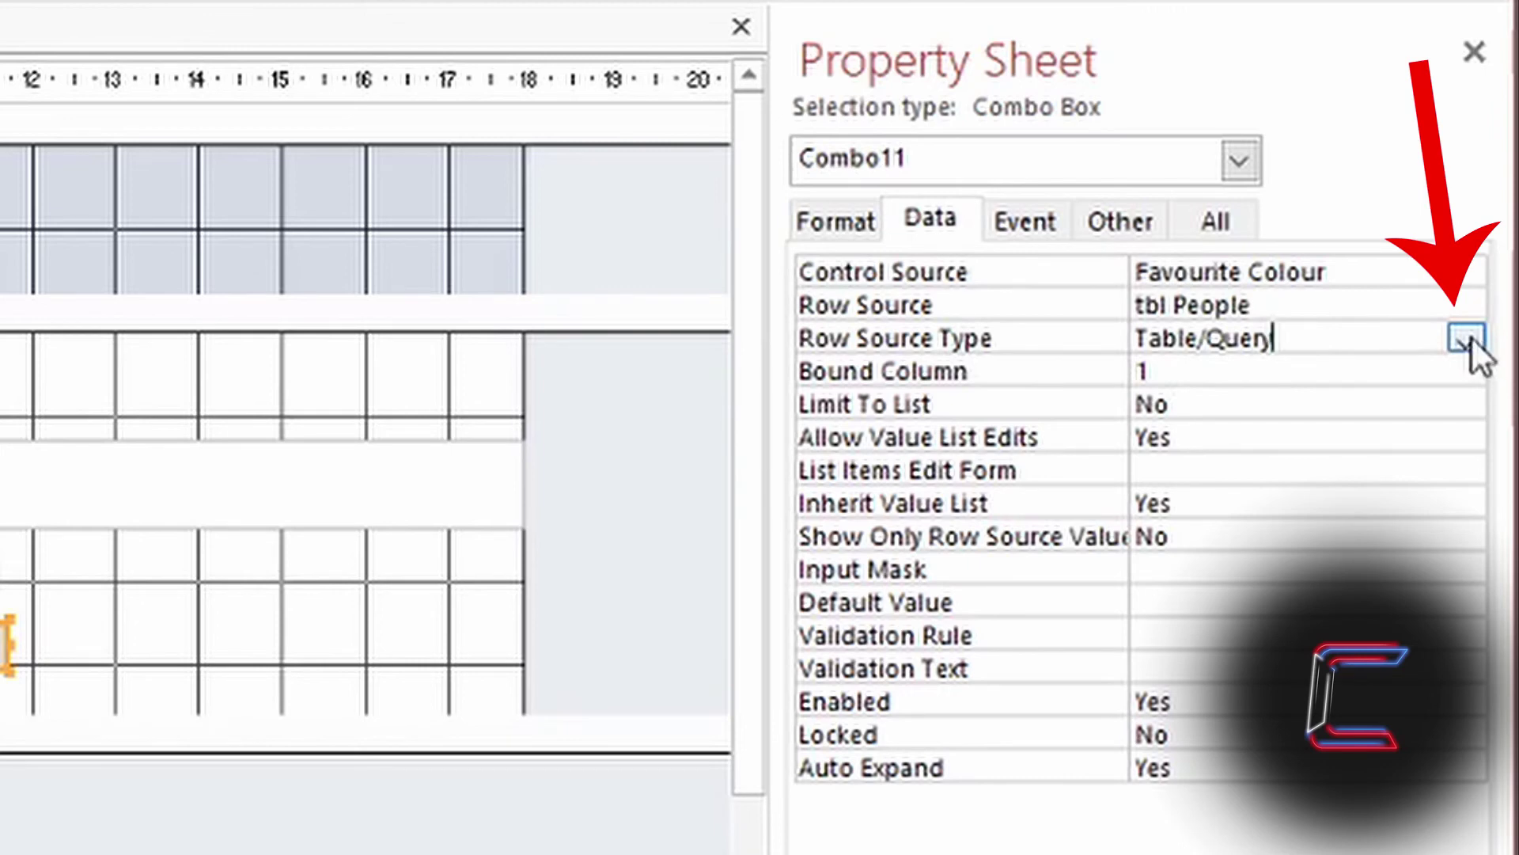
pyautogui.click(1468, 338)
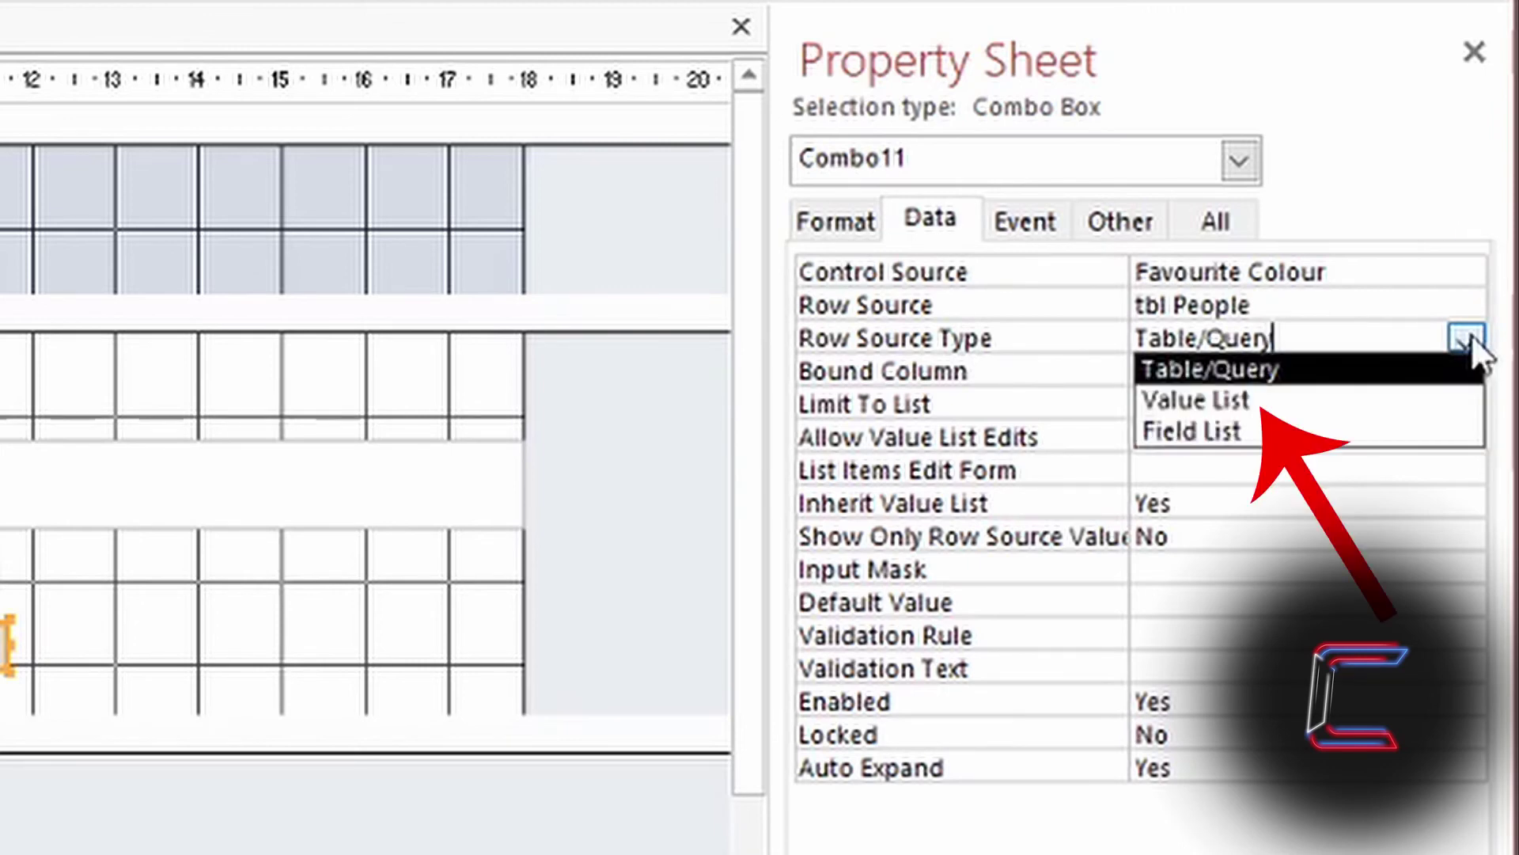
pyautogui.click(1282, 400)
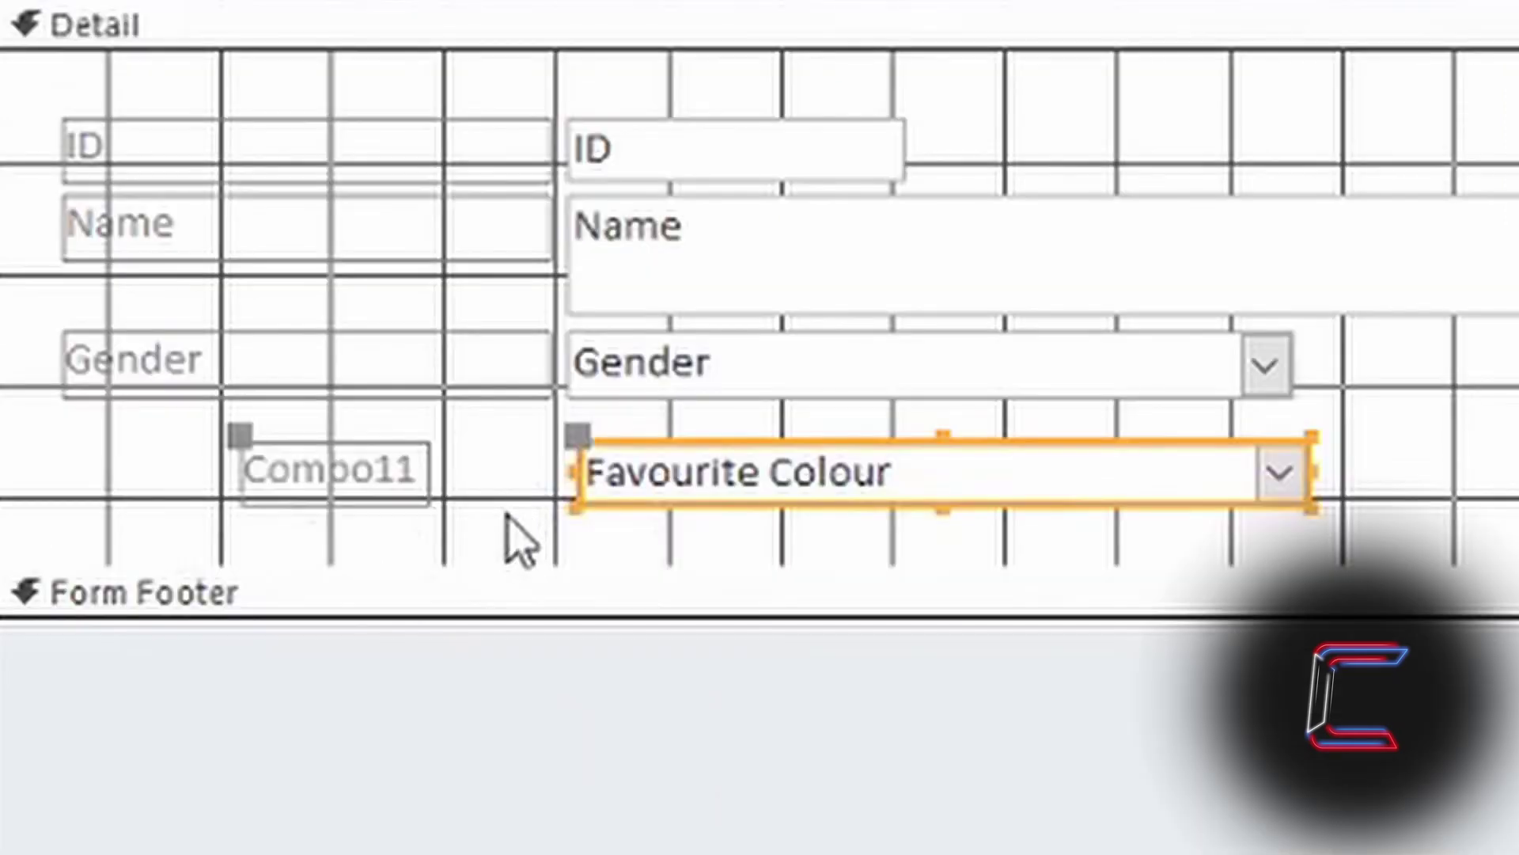
# - Align the Combo11 label with the other labels and rename it 'Favourite Colour'
pyautogui.click(508, 518)
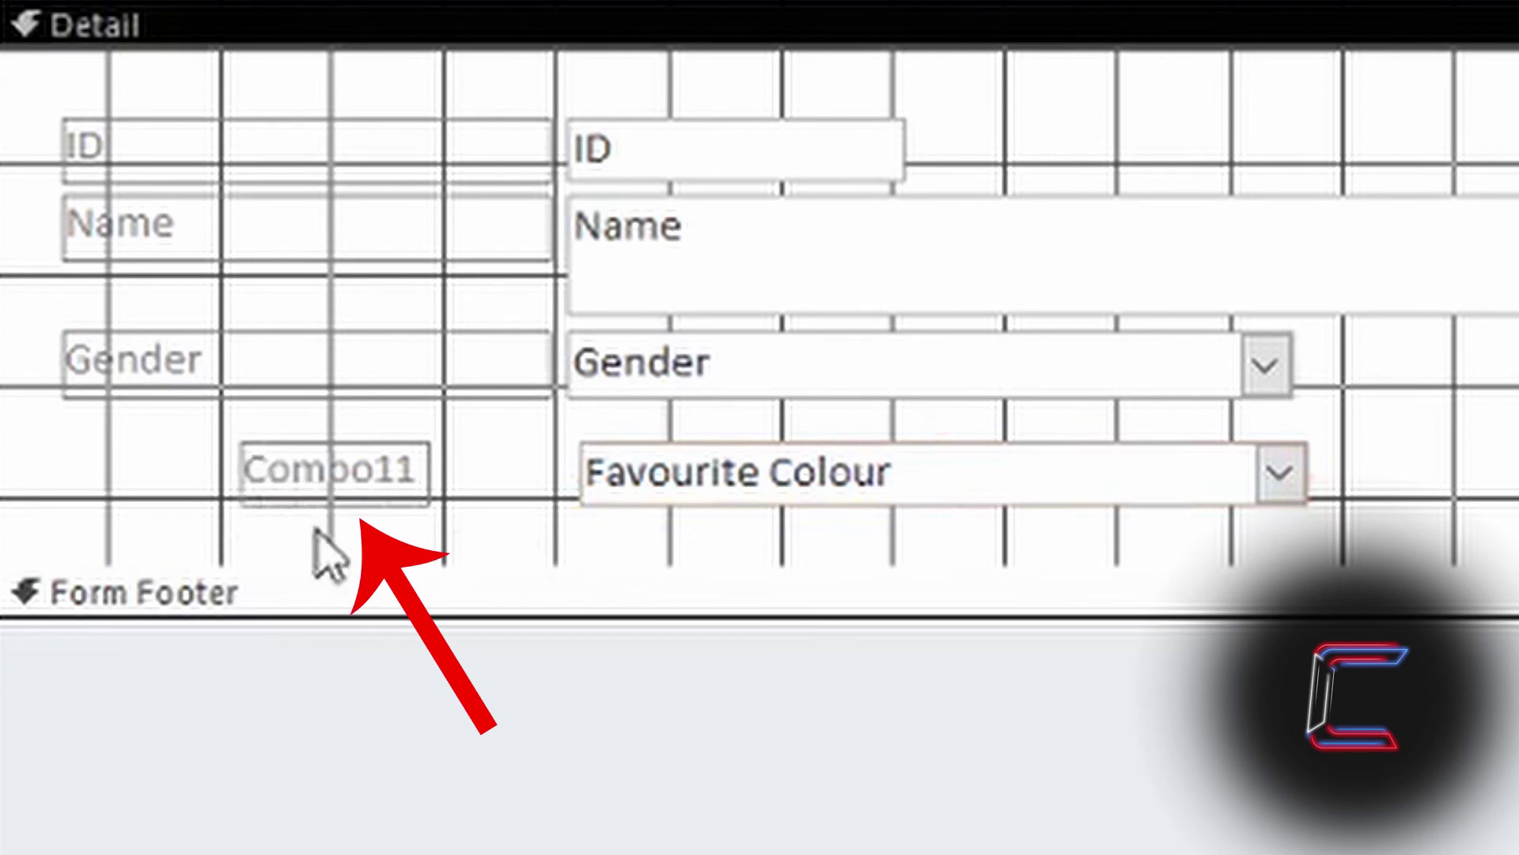
pyautogui.click(258, 447)
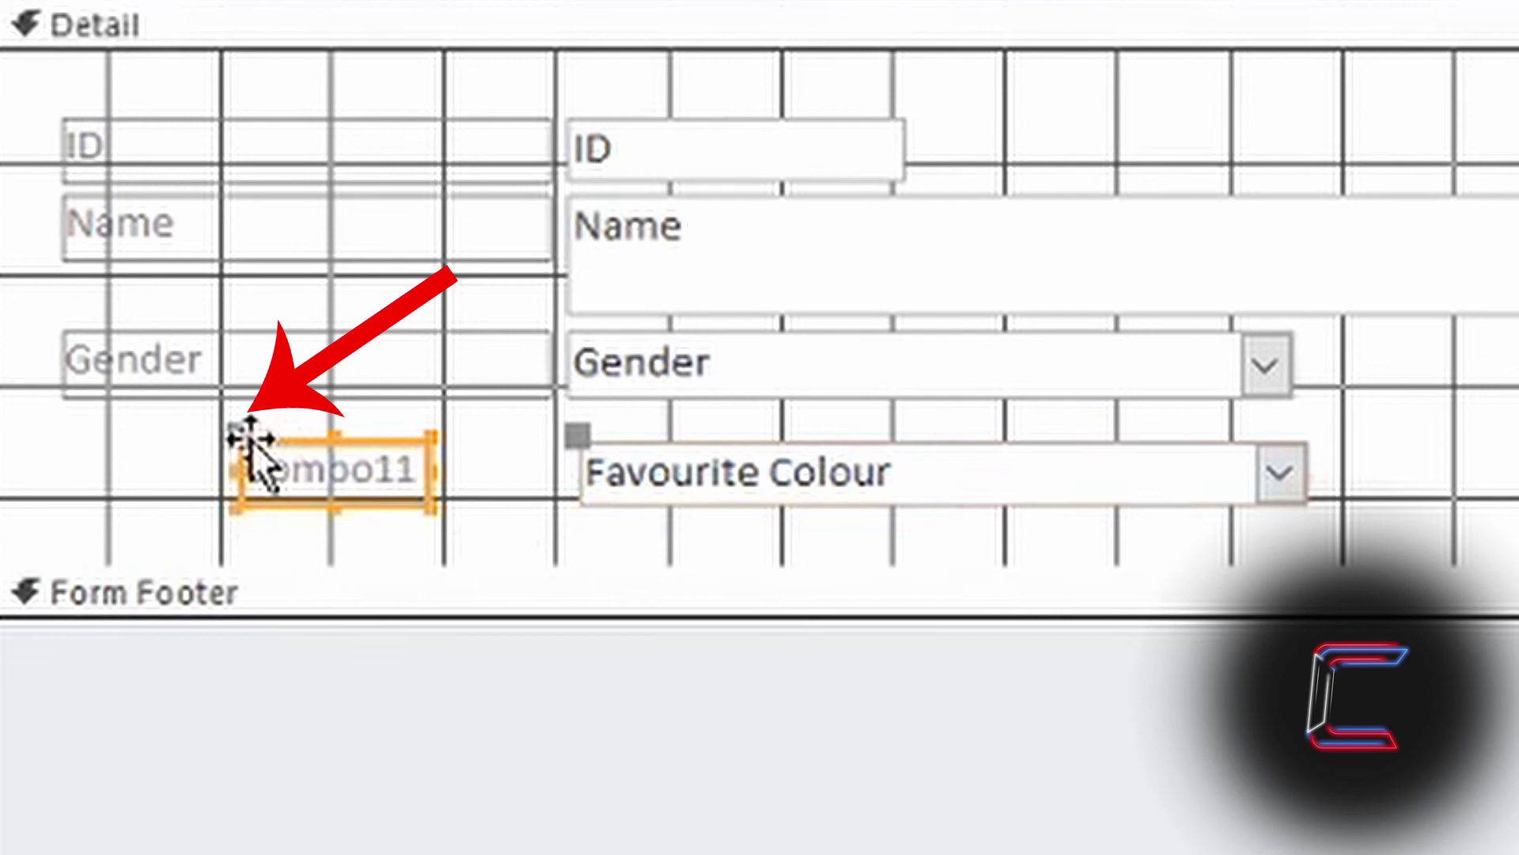
pyautogui.moveTo(237, 434); pyautogui.dragTo(54, 438)
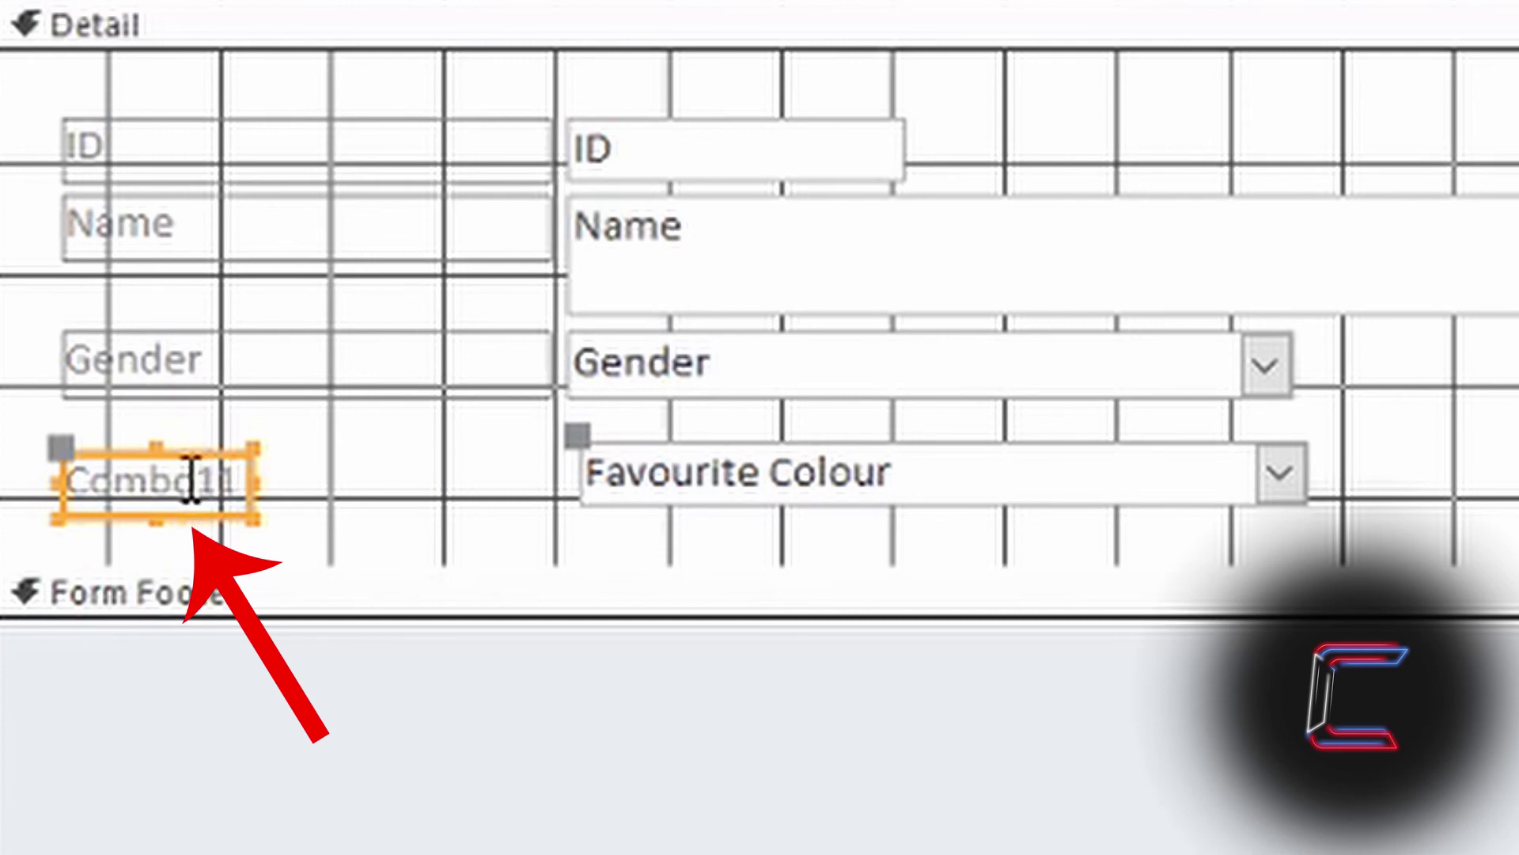
pyautogui.doubleClick(173, 463)
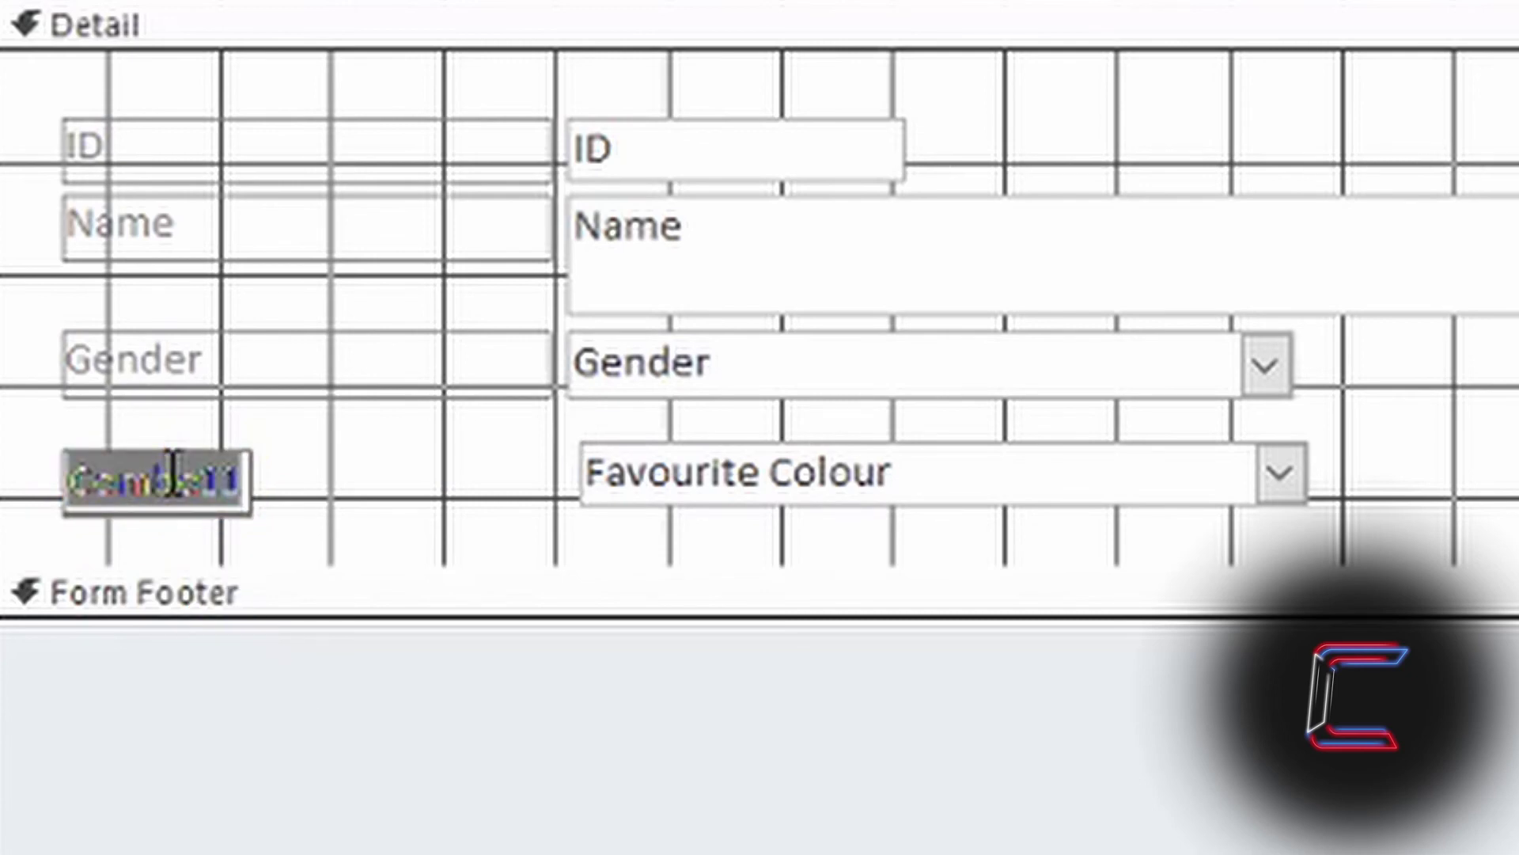
pyautogui.write('Favourit')
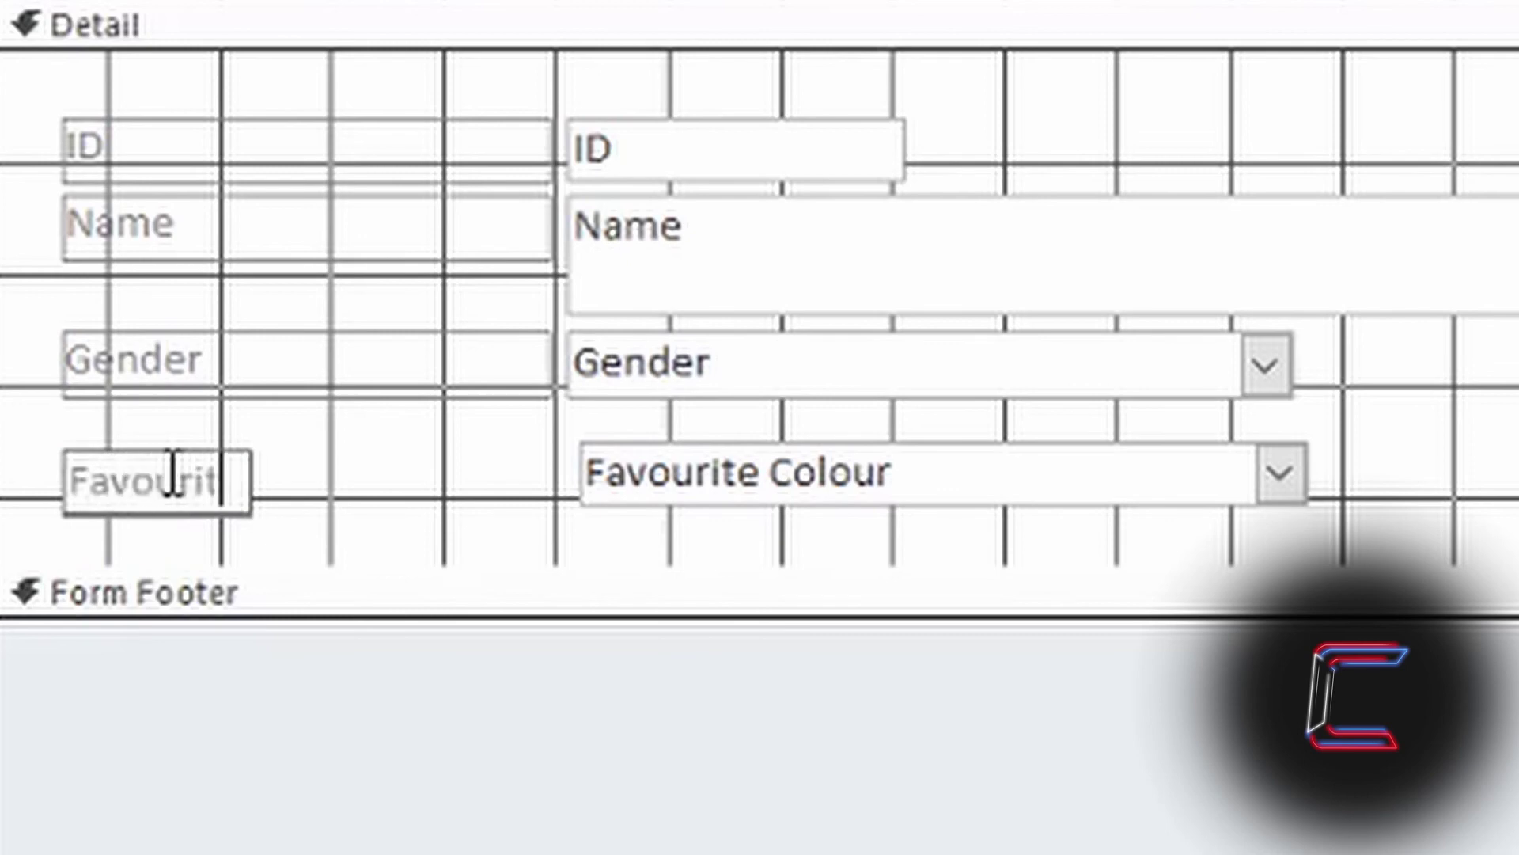
pyautogui.write('e Colour')
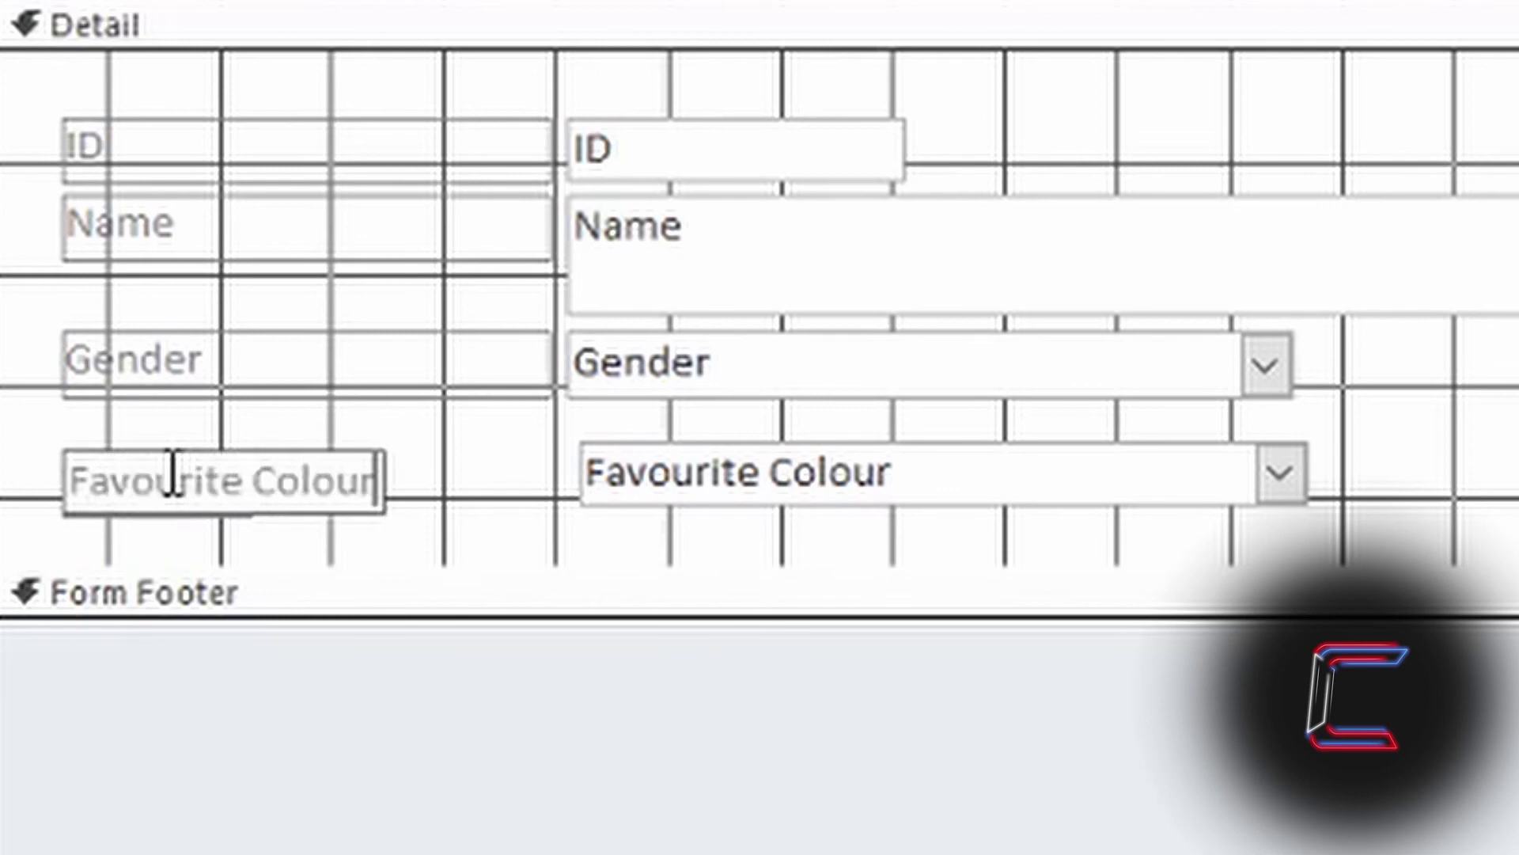
pyautogui.press('Return')
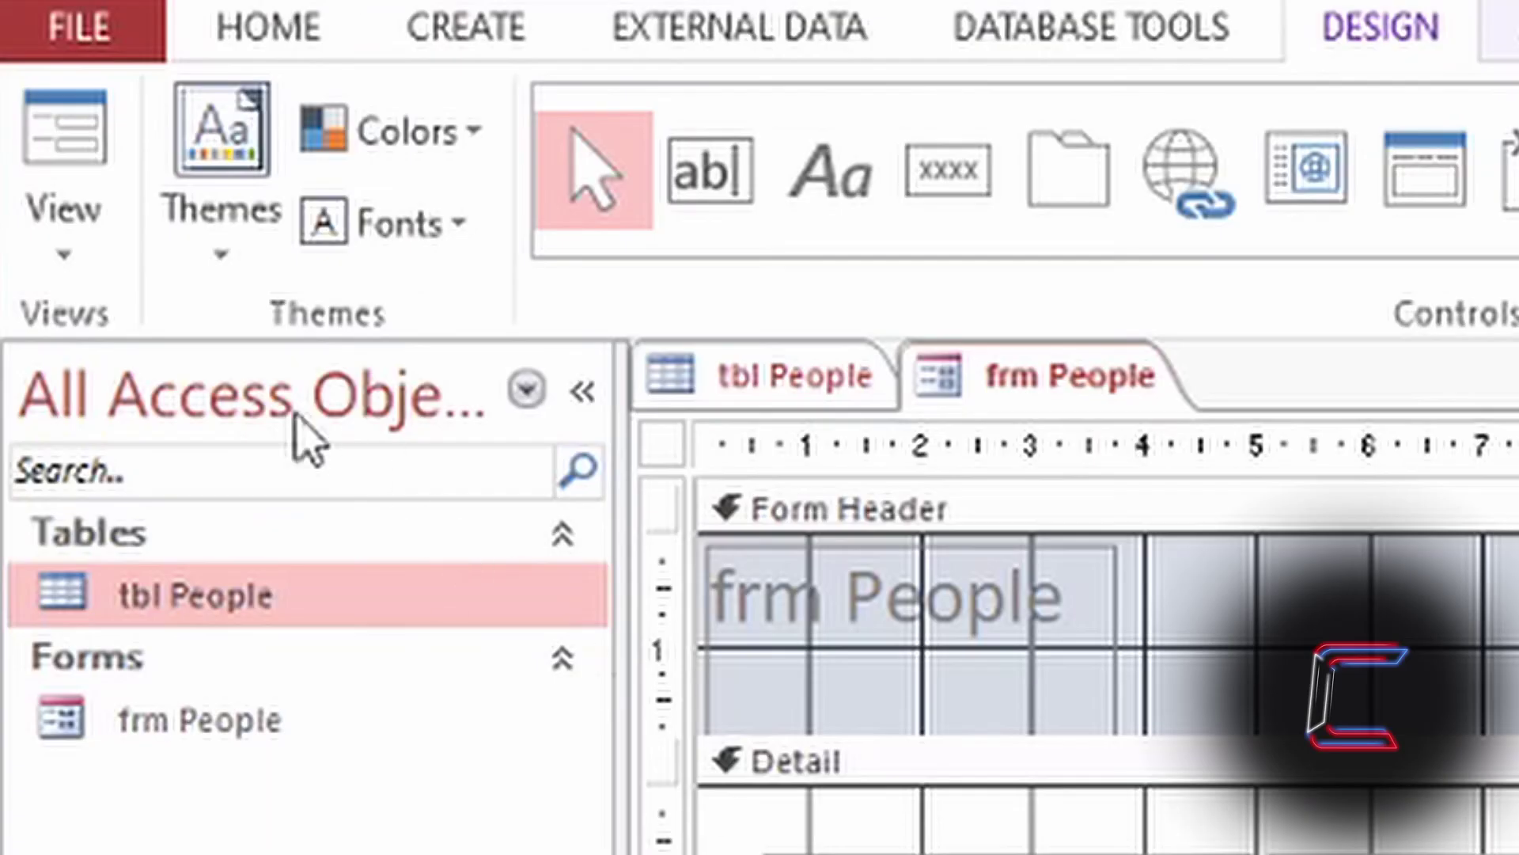
# - View frm People in Form View showing Blue, then return to tbl People
pyautogui.click(53, 255)
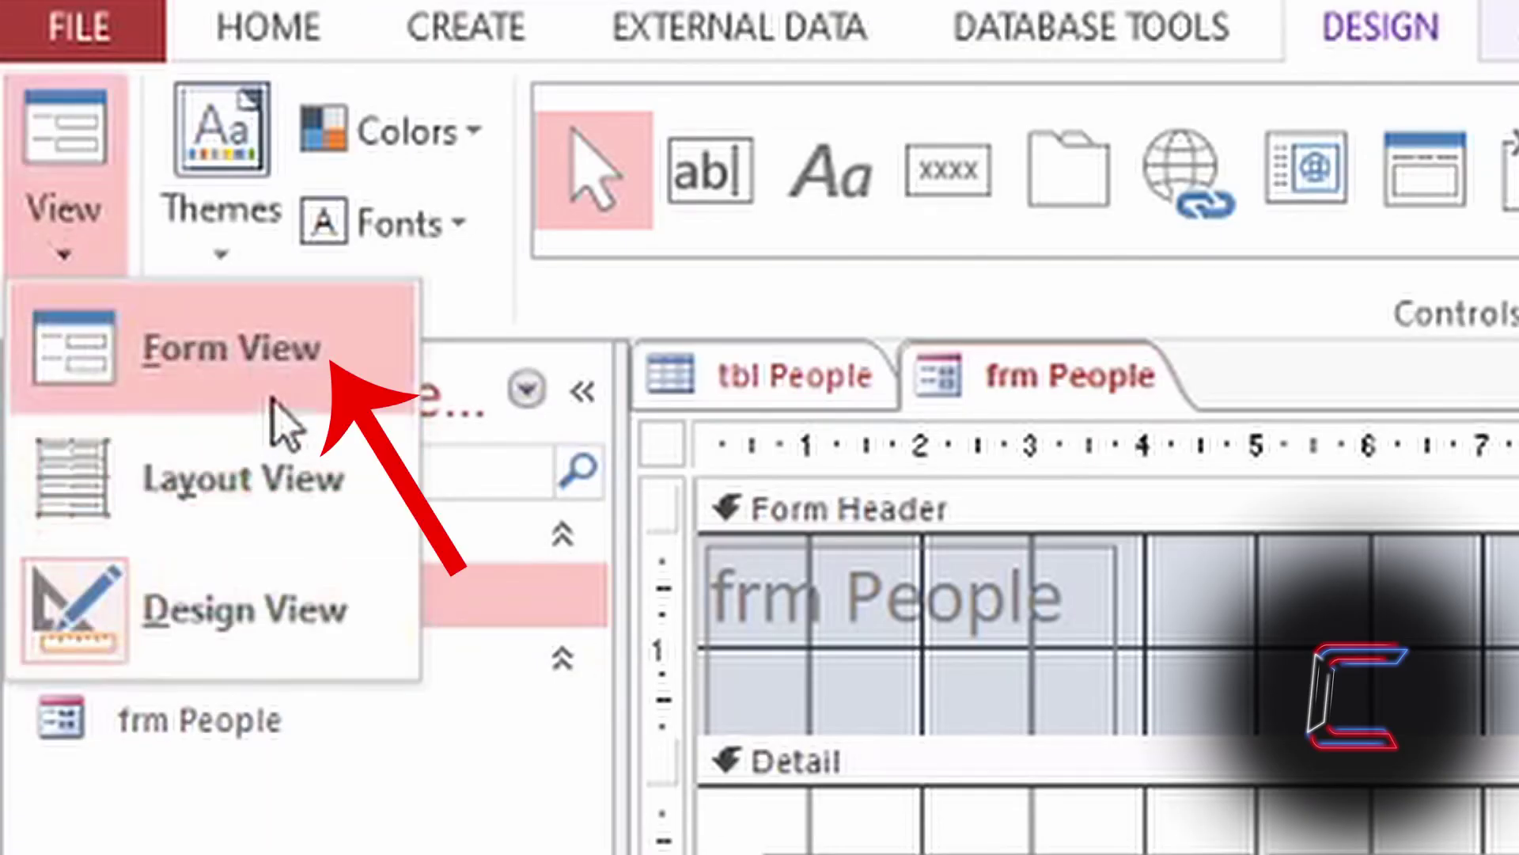
pyautogui.click(304, 399)
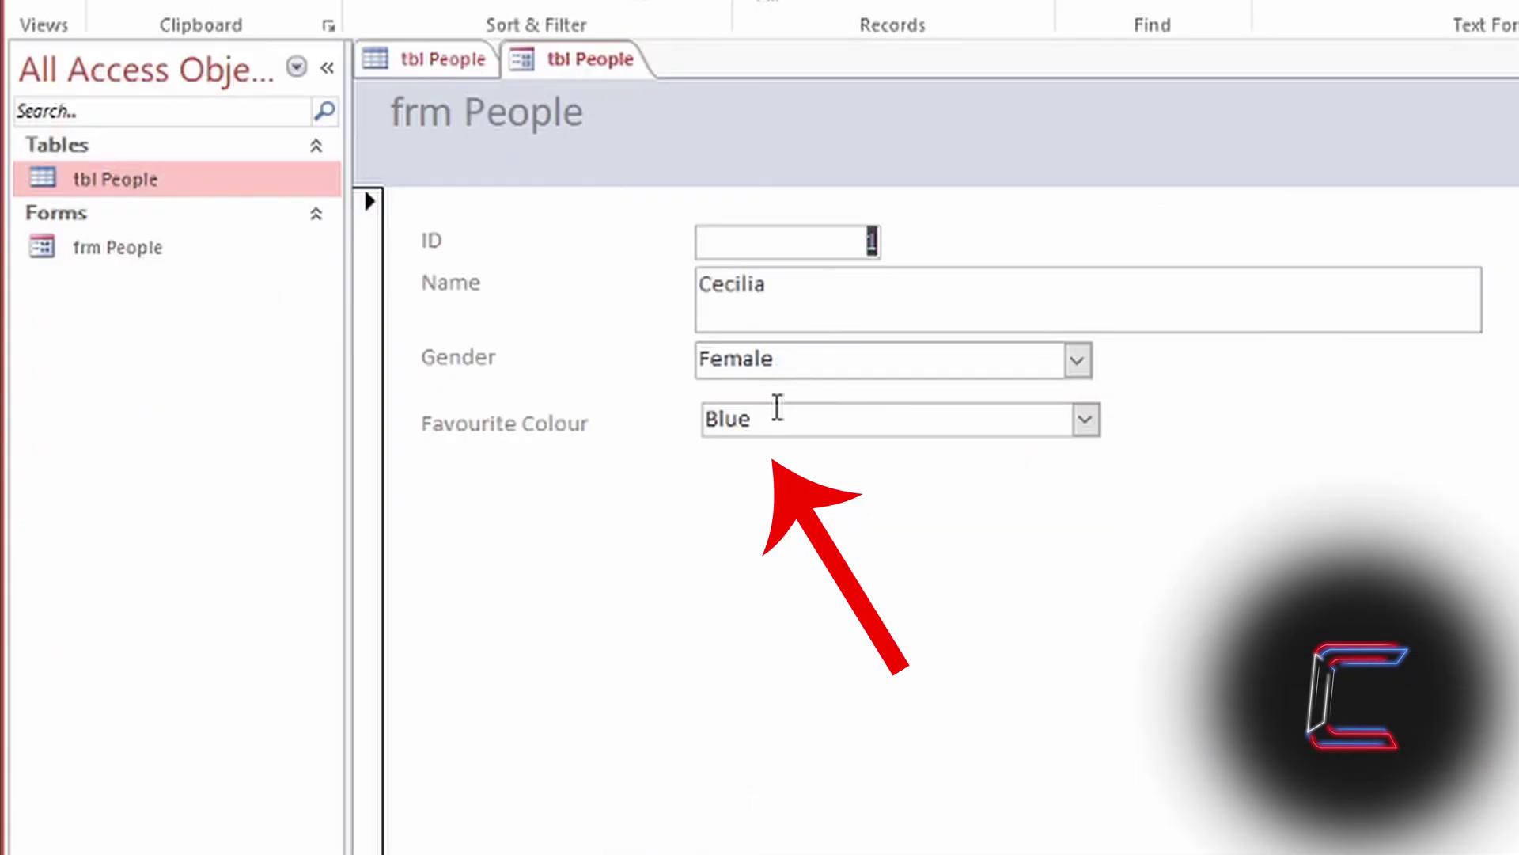
pyautogui.click(450, 63)
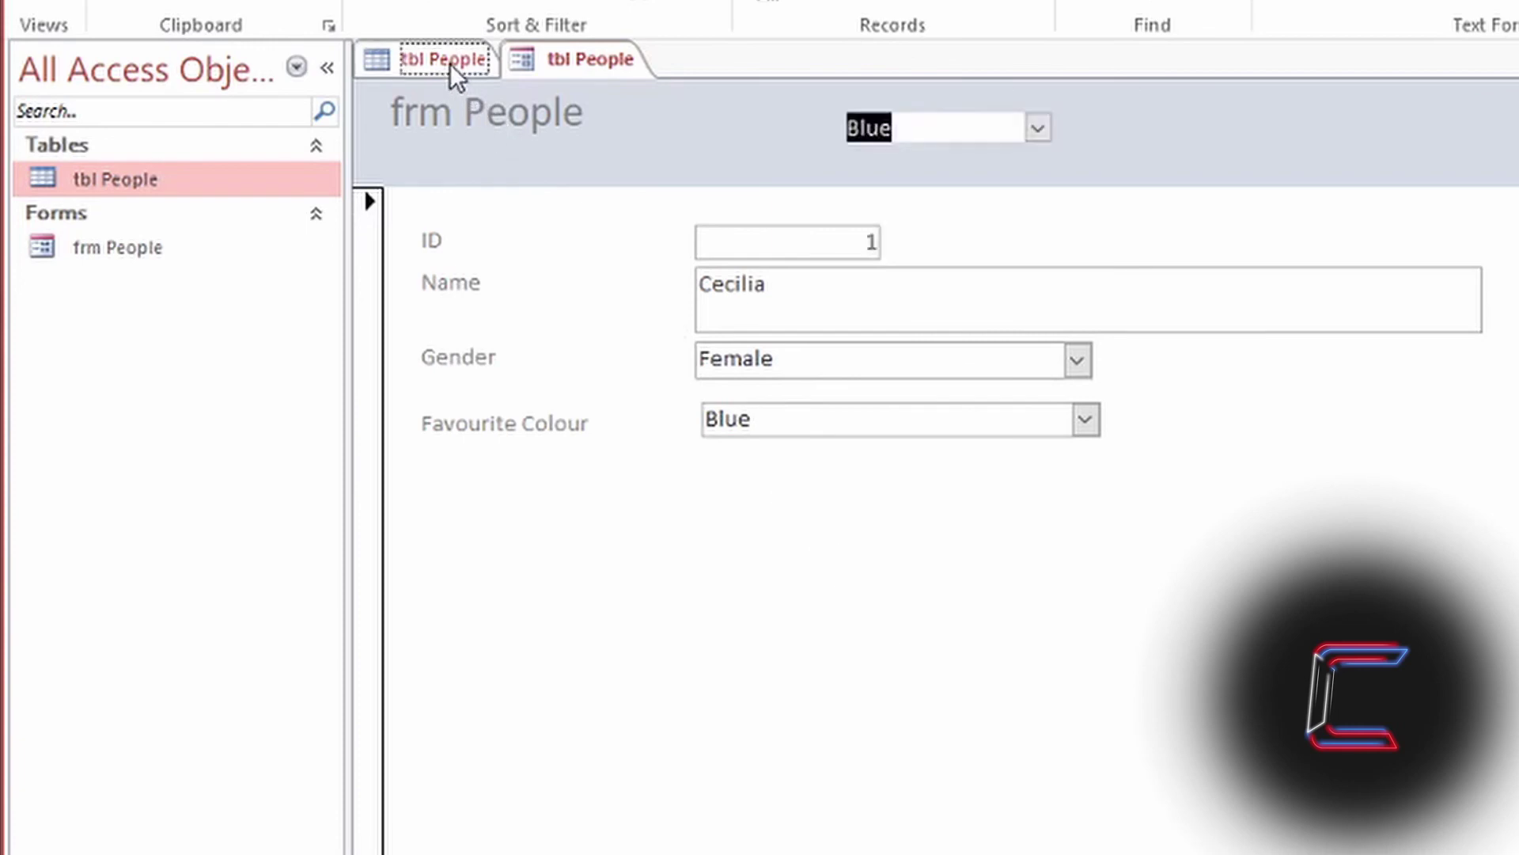
# - Change the first record's Favourite Colour to Green in the table
pyautogui.click(916, 129)
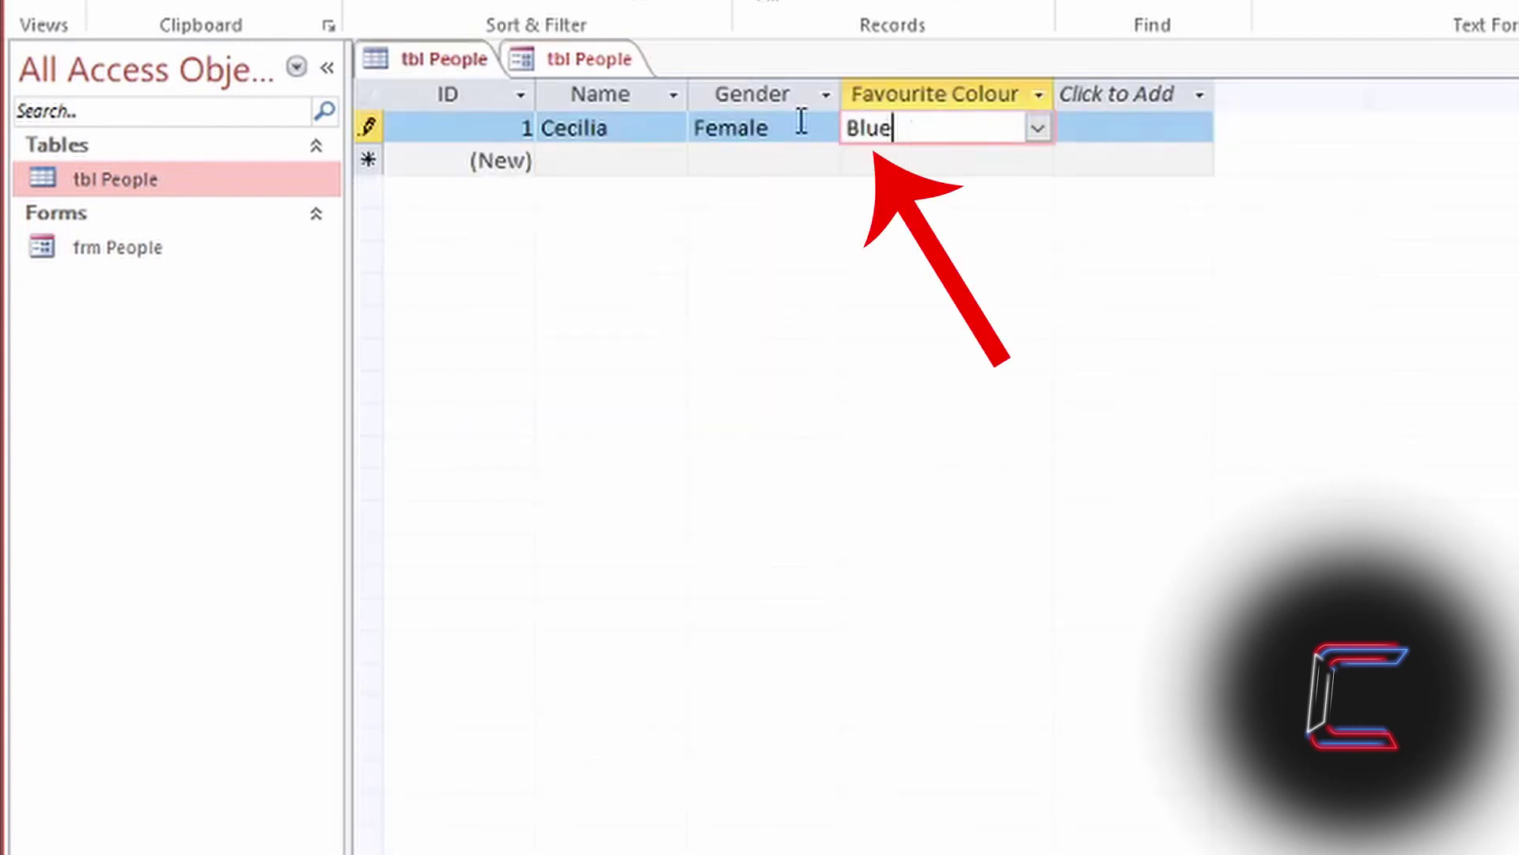
pyautogui.click(1038, 128)
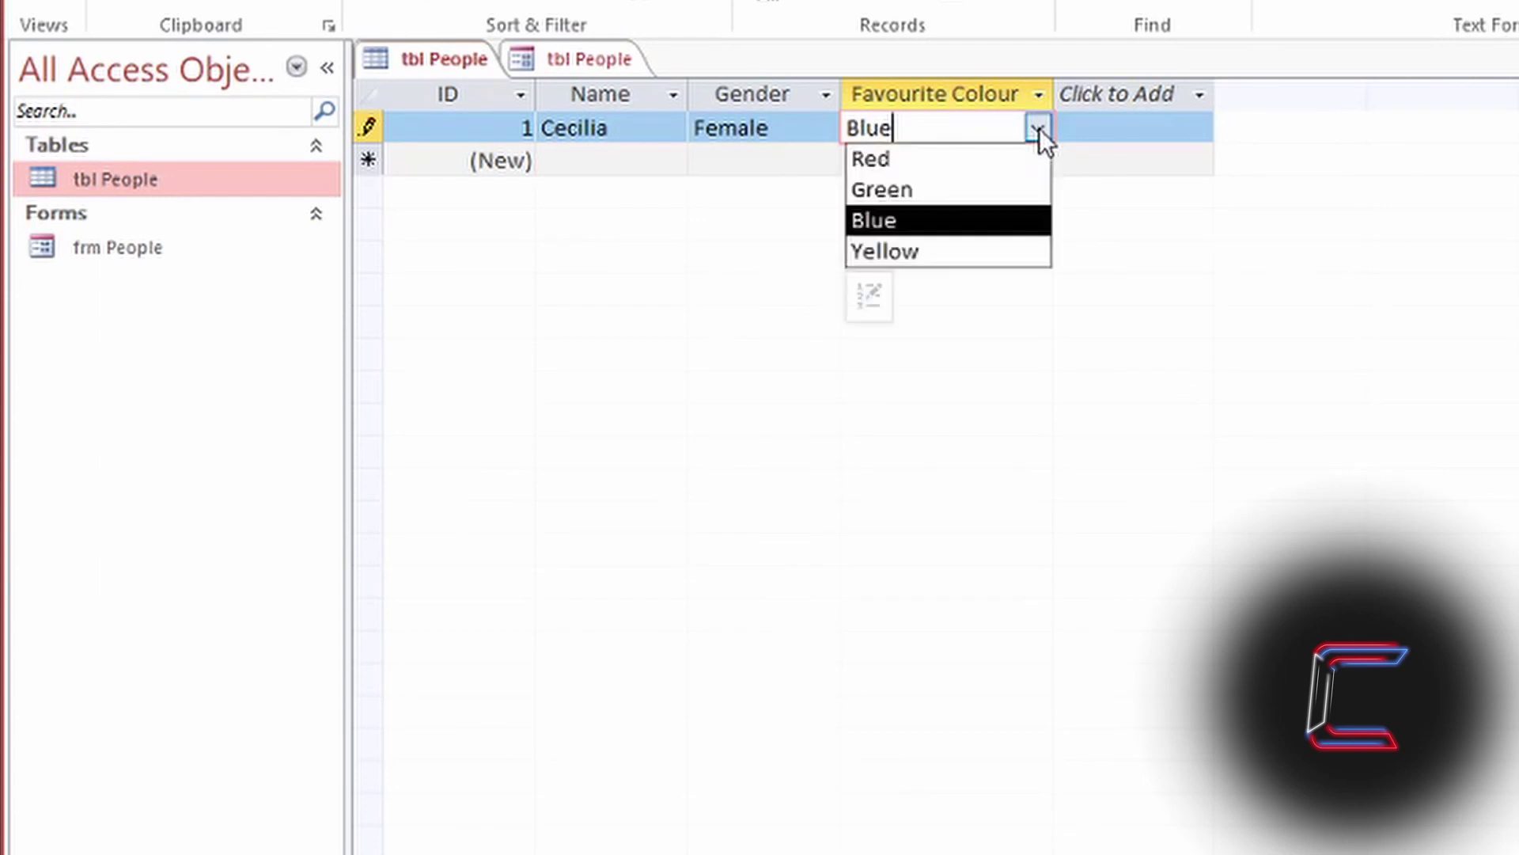
pyautogui.click(986, 190)
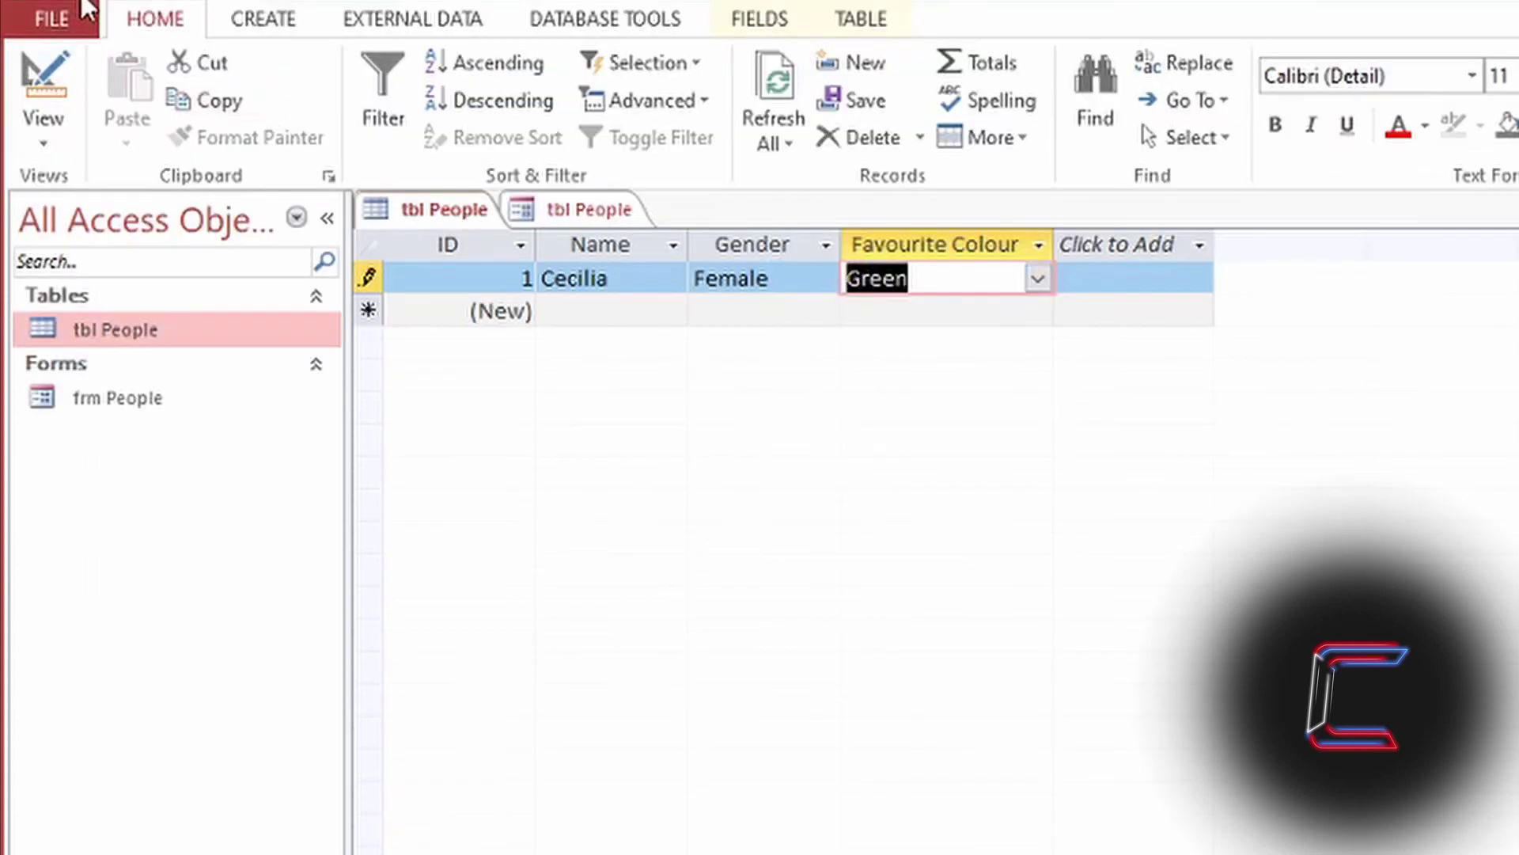
# - Save the database, then on a new form record drop down the Favourite Colour choices
pyautogui.click(73, 35)
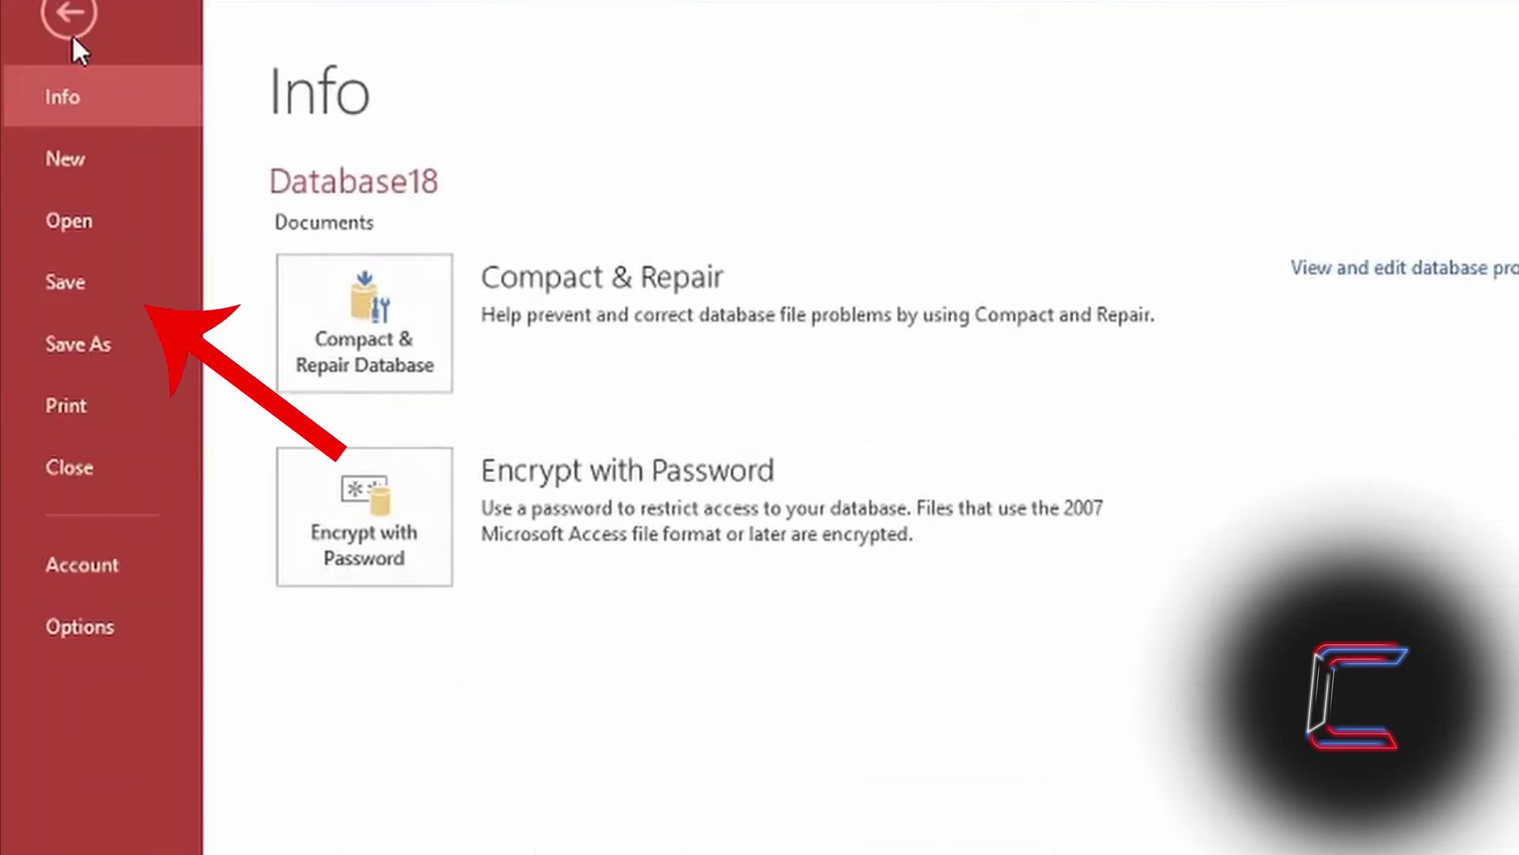
pyautogui.click(96, 283)
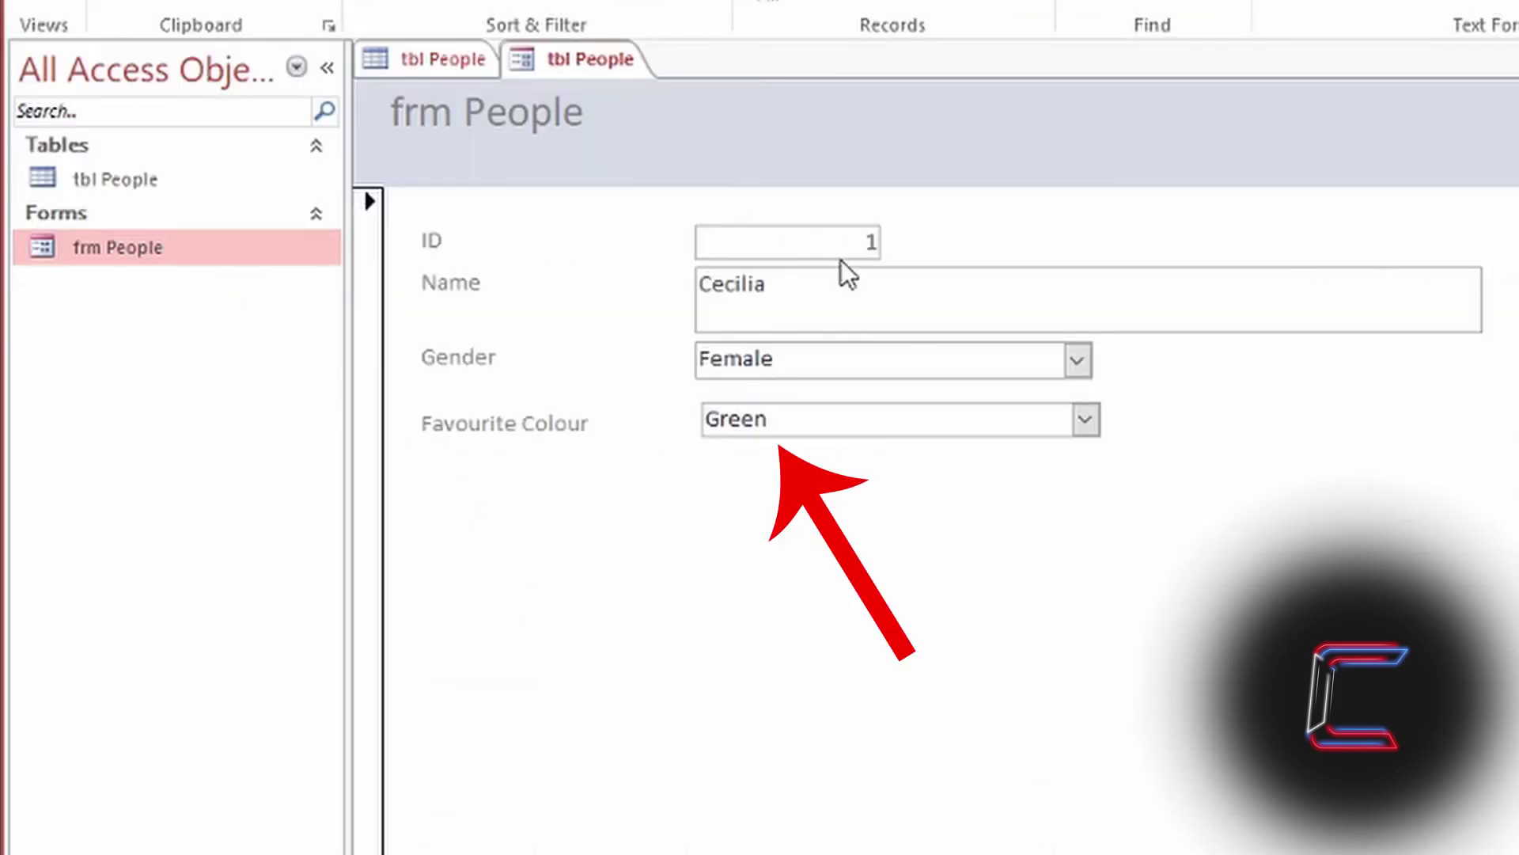
pyautogui.hotkey('ctrl', '+')
pyautogui.click(1085, 420)
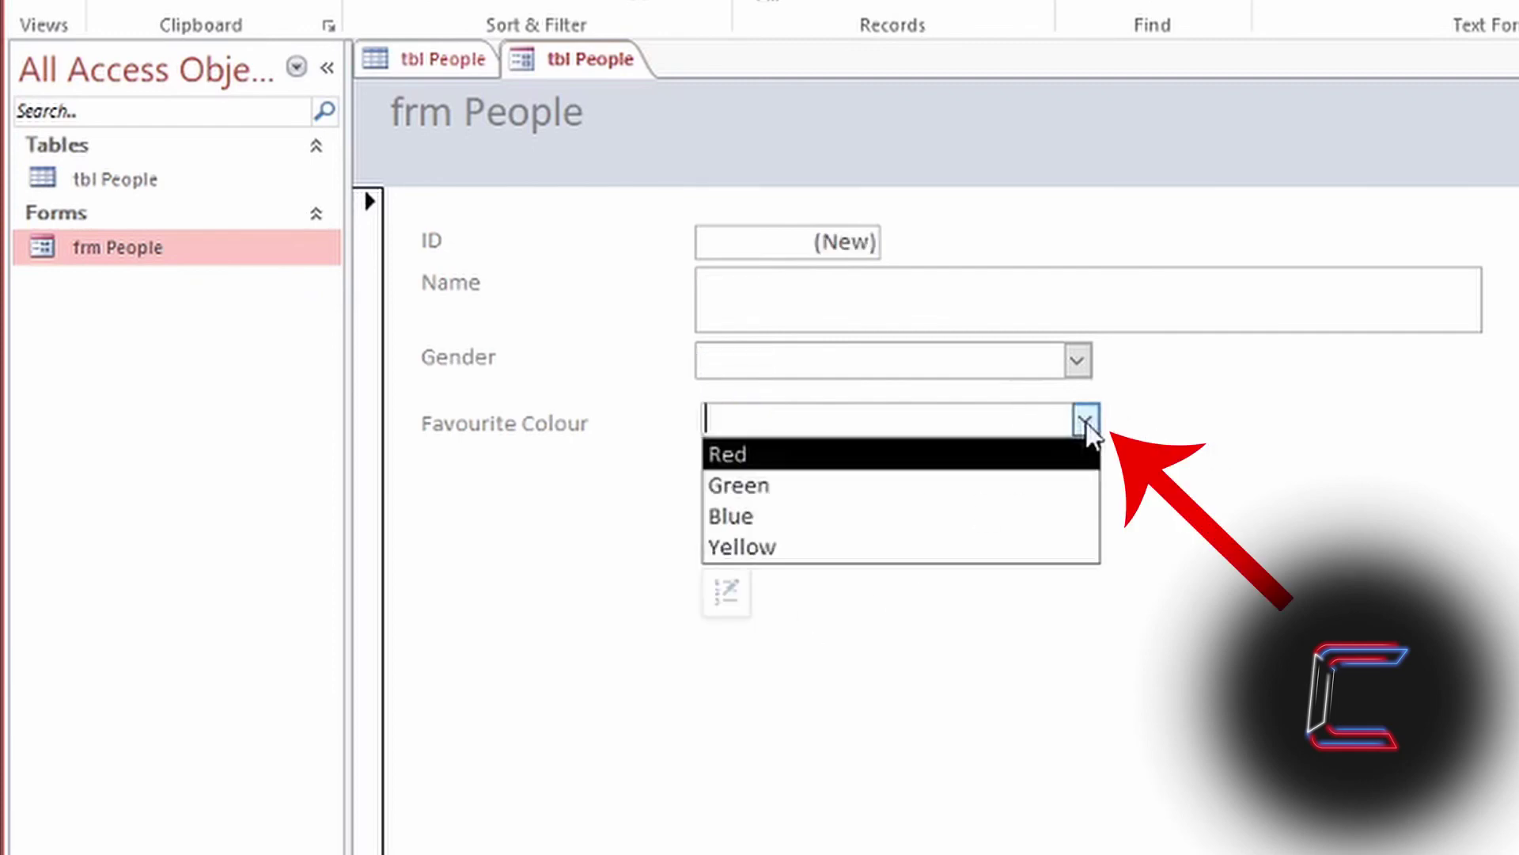